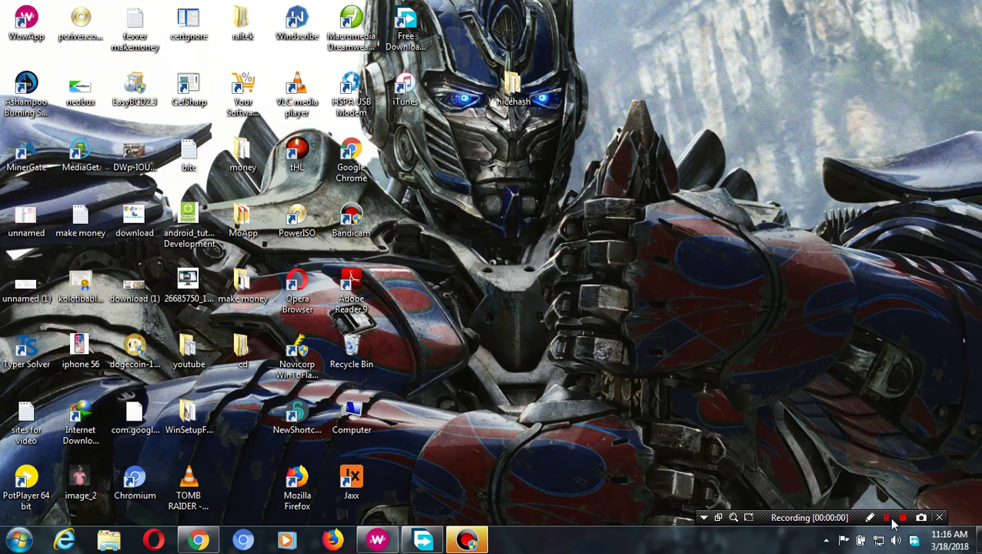
{"action": "right_click", "coordinate": [578, 205]}
{"action": "left_click", "coordinate": [608, 249]}
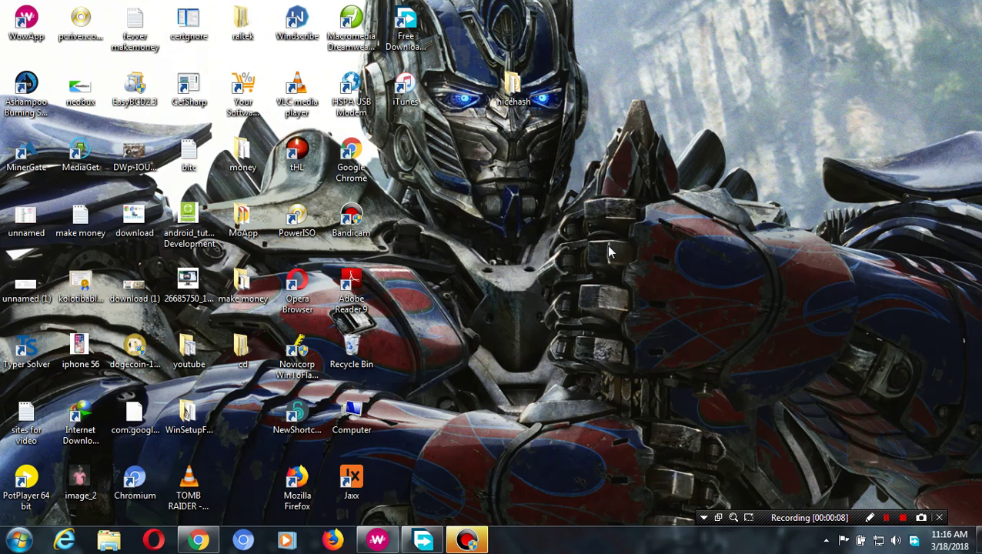
{"action": "right_click", "coordinate": [724, 29]}
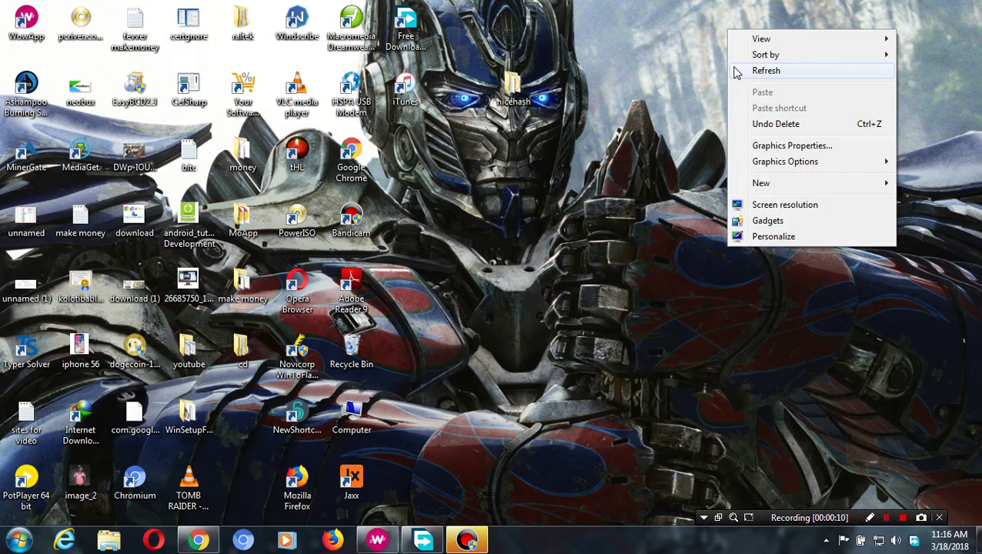
{"action": "left_click", "coordinate": [731, 67]}
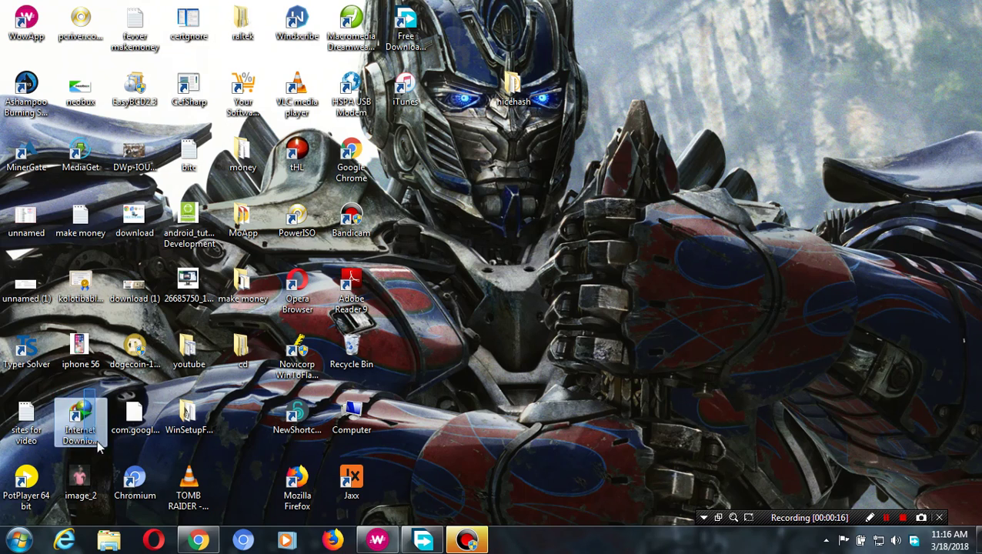
{"action": "right_click", "coordinate": [663, 153]}
{"action": "left_click", "coordinate": [702, 197]}
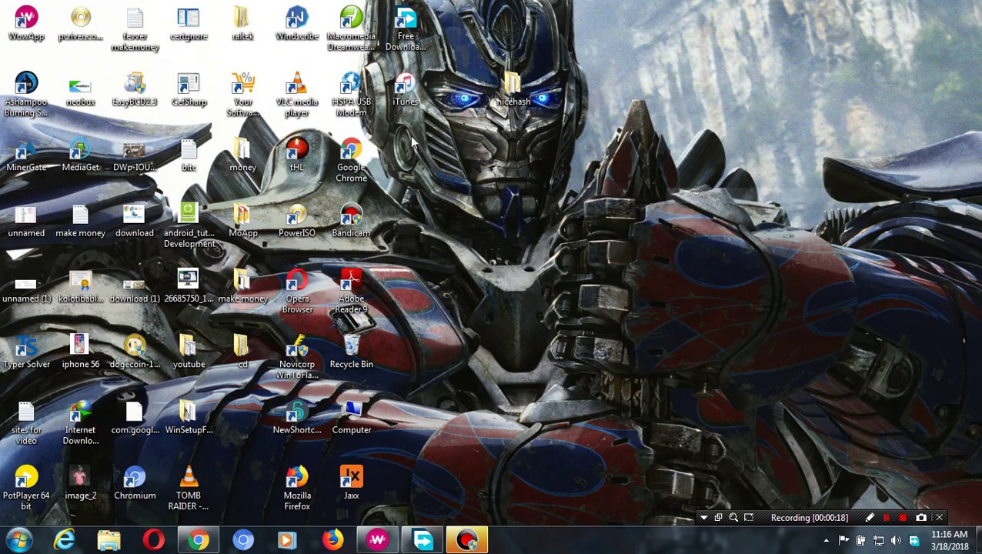
{"action": "left_click", "coordinate": [80, 419]}
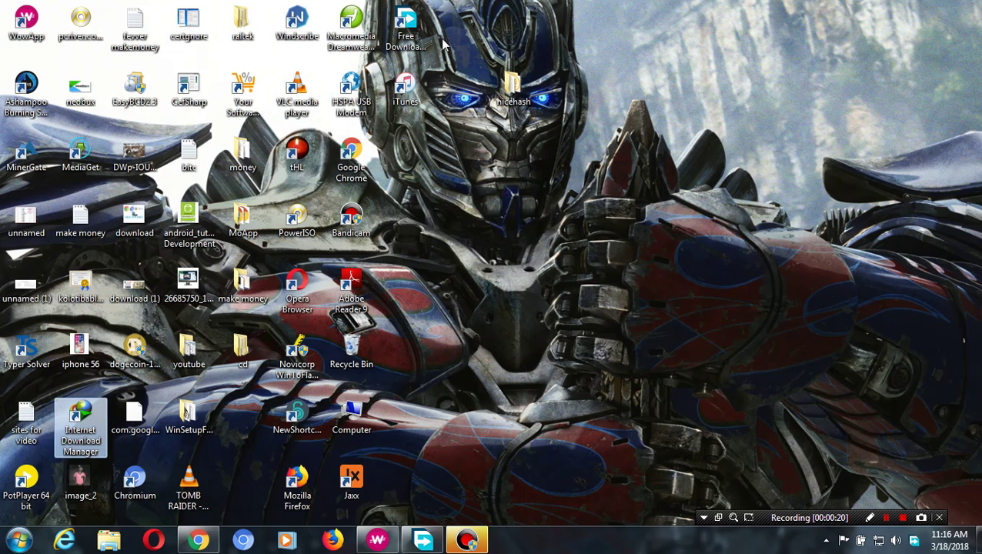
{"action": "left_click", "coordinate": [412, 47]}
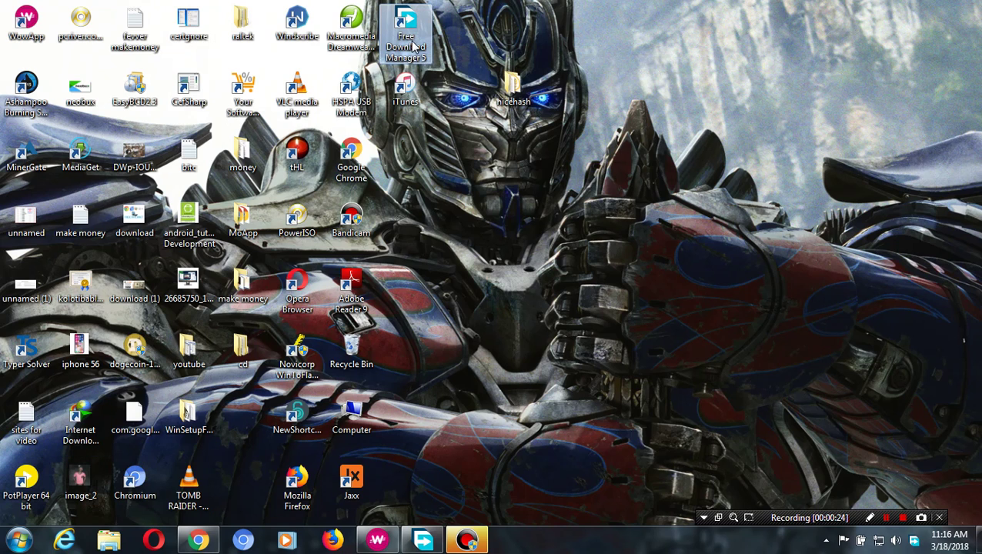
{"action": "right_click", "coordinate": [605, 11]}
{"action": "left_click", "coordinate": [646, 53]}
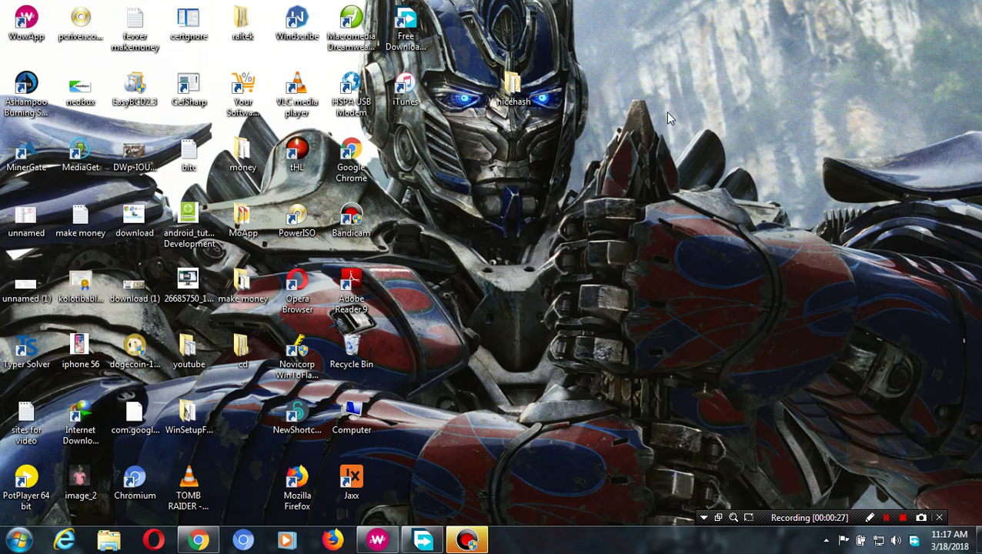
Step: Bring up the Free Download Manager window for a brief look and minimize it
{"action": "left_click", "coordinate": [431, 537]}
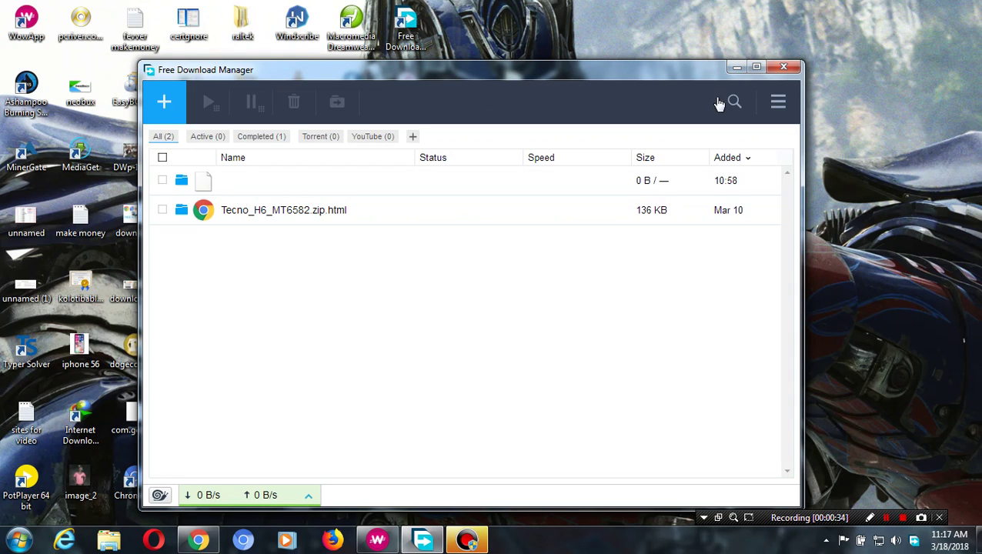
{"action": "left_click", "coordinate": [742, 69]}
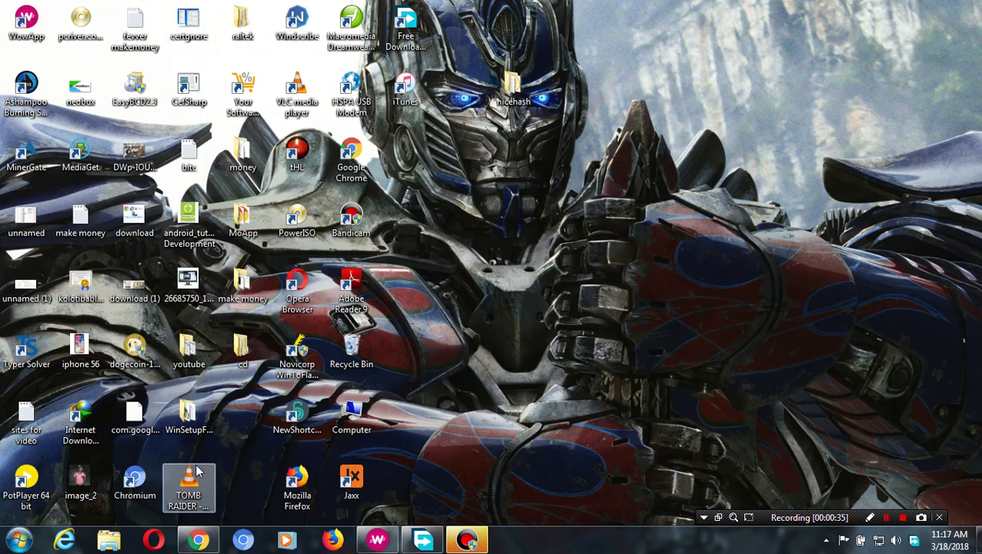
Step: Switch to Chrome and search the web for "freedownloadmanger" from the WowApp Smart Web page
{"action": "left_click", "coordinate": [199, 539]}
{"action": "left_click", "coordinate": [174, 26]}
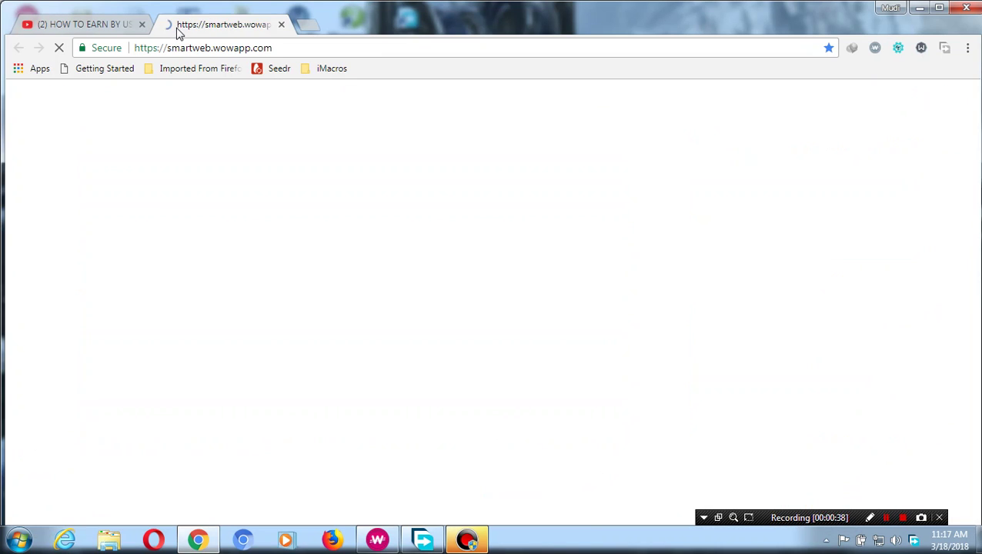
{"action": "type", "text": "fr"}
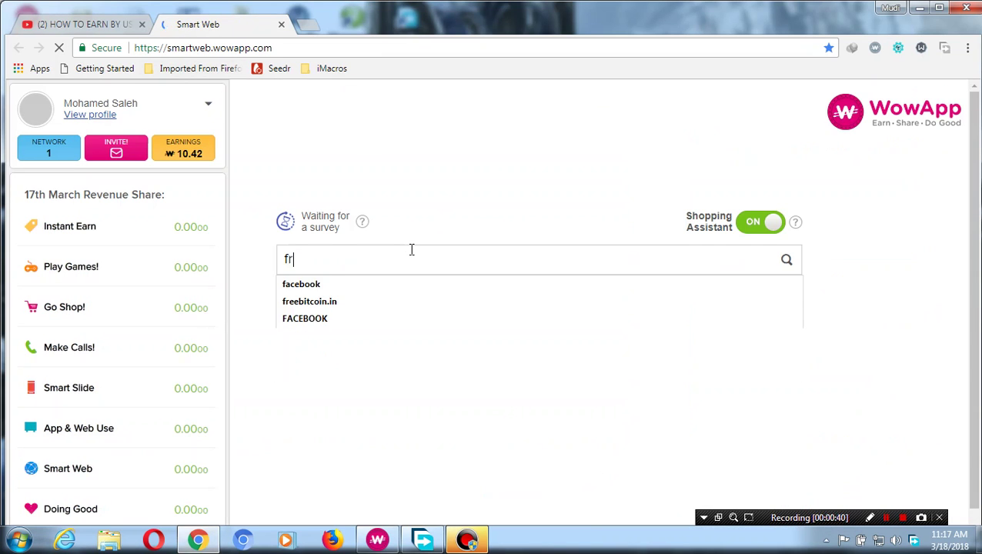
{"action": "type", "text": "eedownloa"}
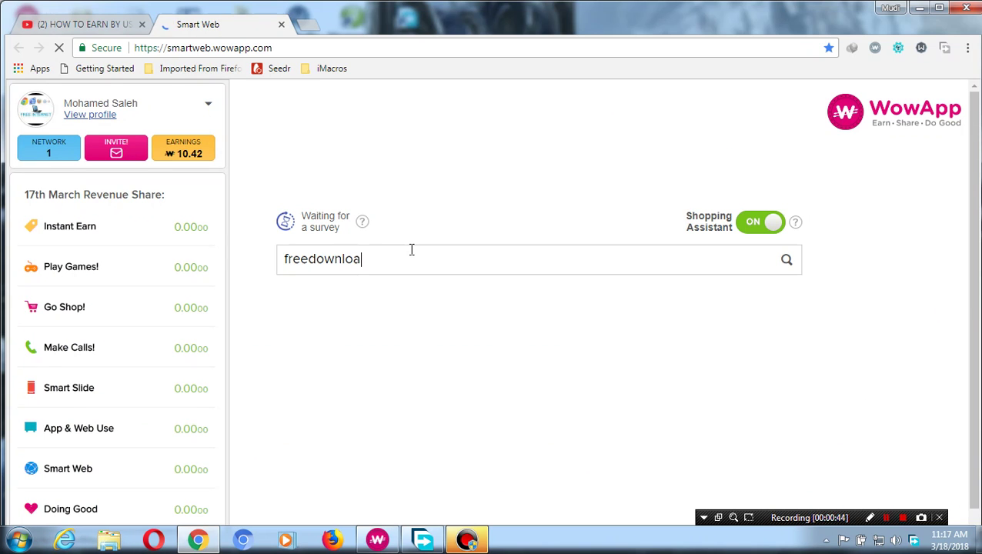
{"action": "type", "text": "dmanger"}
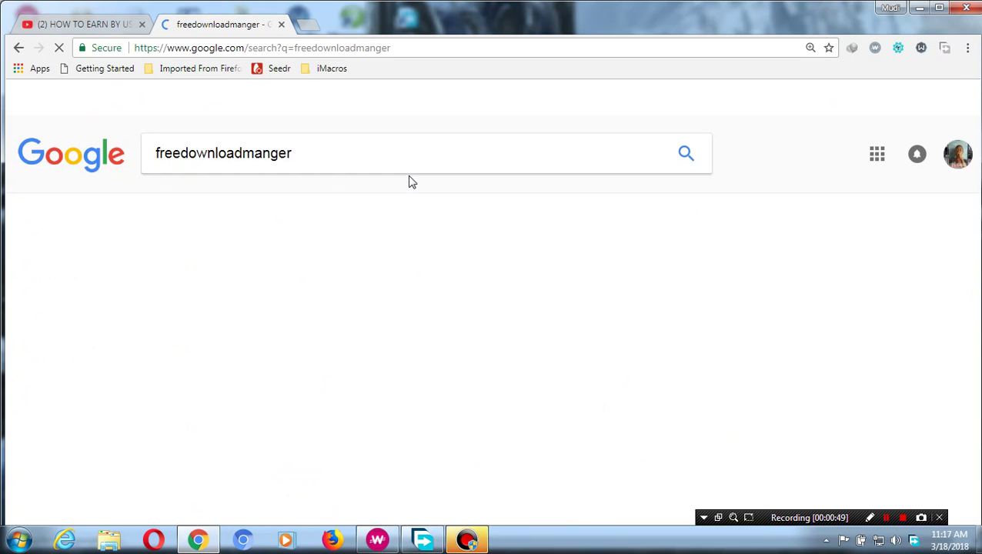
Step: Open the freedownloadmanager.org result and look over the home page with its Windows download offer
{"action": "scroll", "coordinate": [300, 339], "scroll_direction": "down", "scroll_amount": 1}
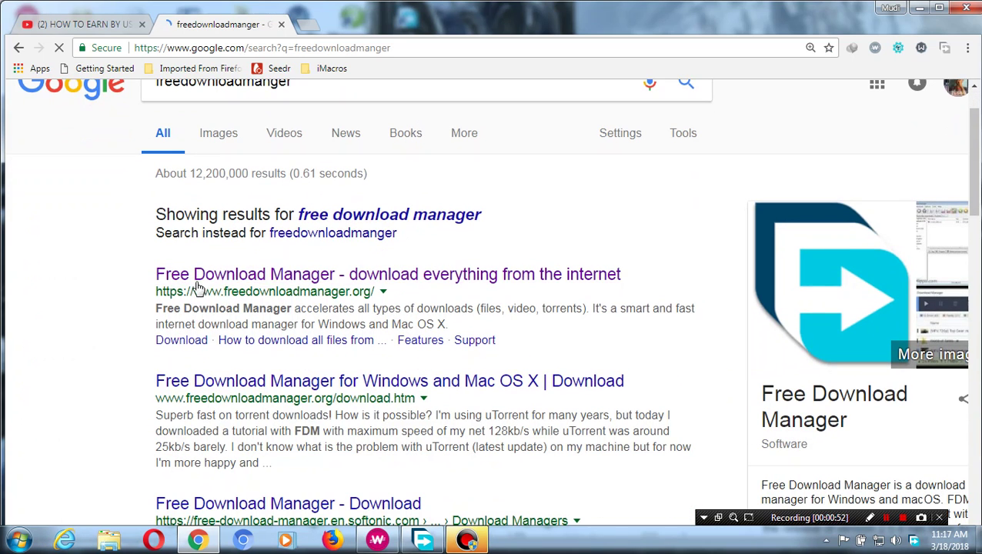
{"action": "scroll", "coordinate": [329, 288], "scroll_direction": "down", "scroll_amount": 1}
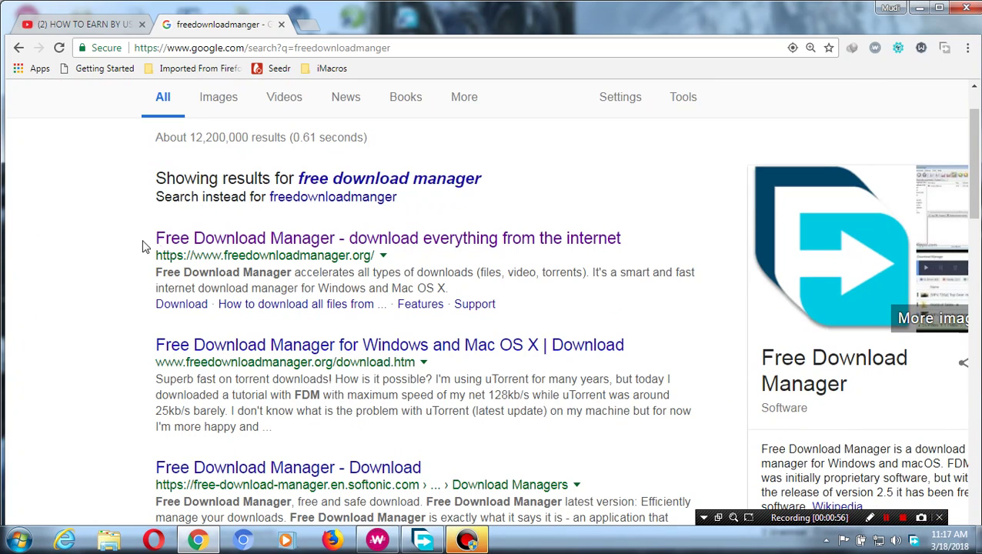
{"action": "left_click_drag", "start_coordinate": [151, 247], "coordinate": [377, 263]}
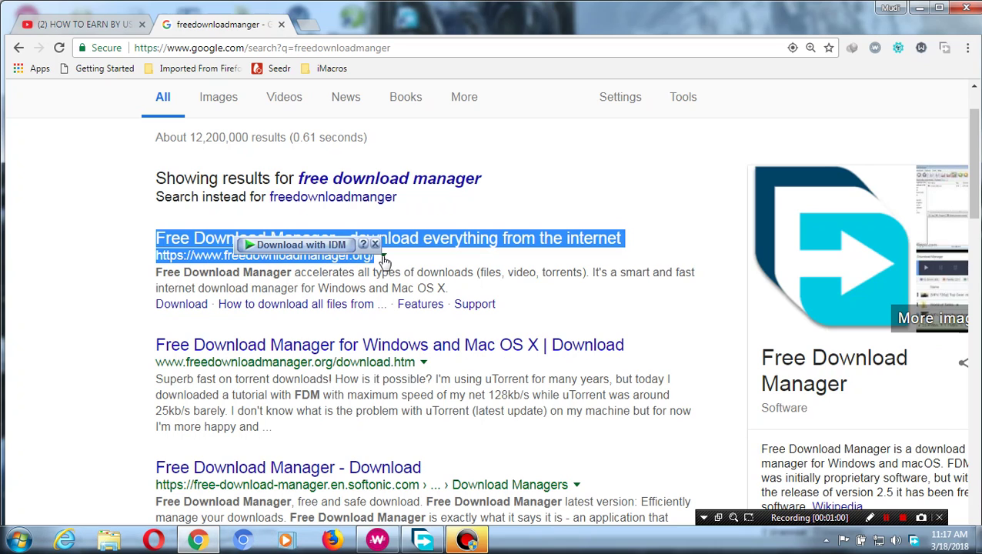
{"action": "left_click", "coordinate": [635, 158]}
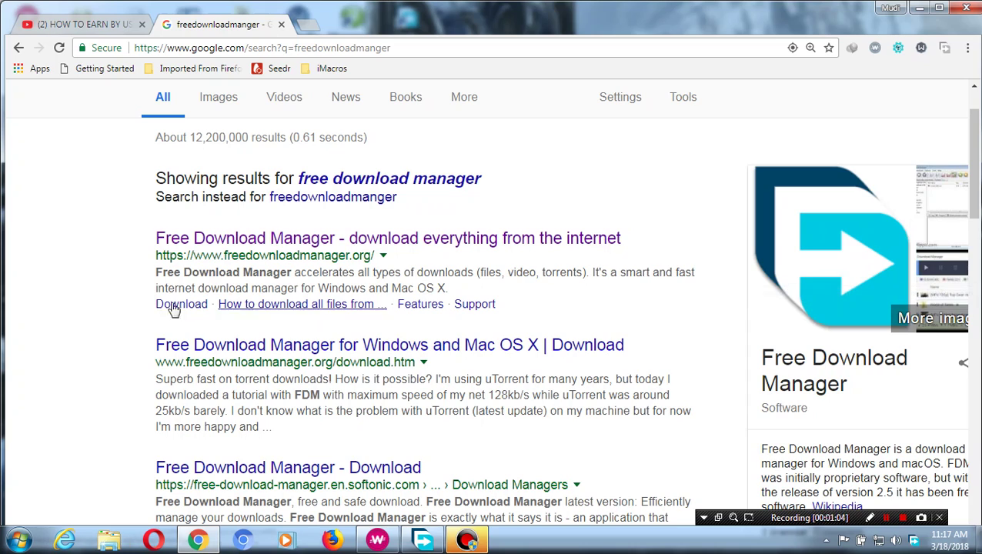
{"action": "left_click", "coordinate": [237, 240]}
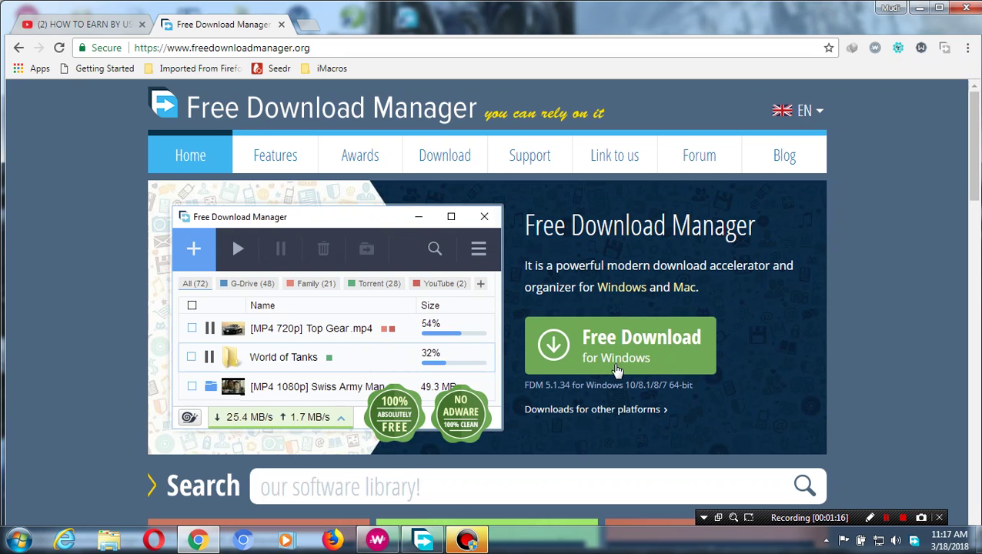
{"action": "scroll", "coordinate": [617, 370], "scroll_direction": "down", "scroll_amount": 3}
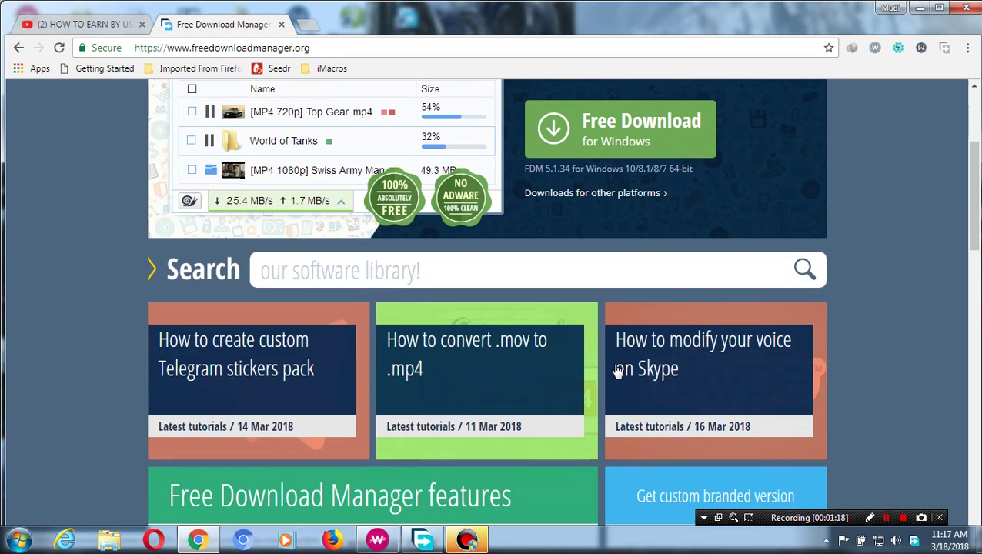
{"action": "scroll", "coordinate": [617, 370], "scroll_direction": "up", "scroll_amount": 2}
{"action": "scroll", "coordinate": [618, 369], "scroll_direction": "up", "scroll_amount": 1}
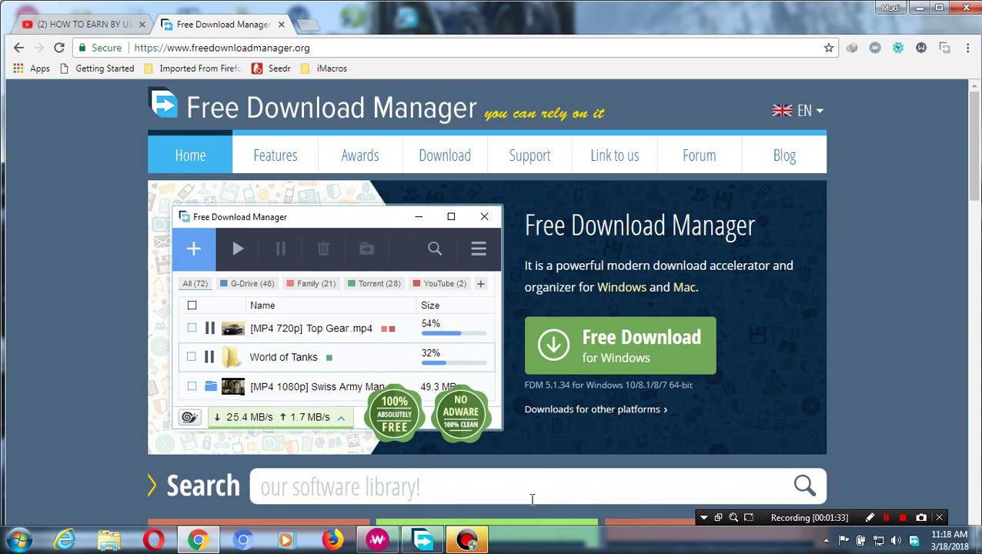
Step: Minimize the browser, switch to Free Download Manager and view its Torrent, YouTube, Completed and All download lists
{"action": "mouse_move", "coordinate": [471, 545]}
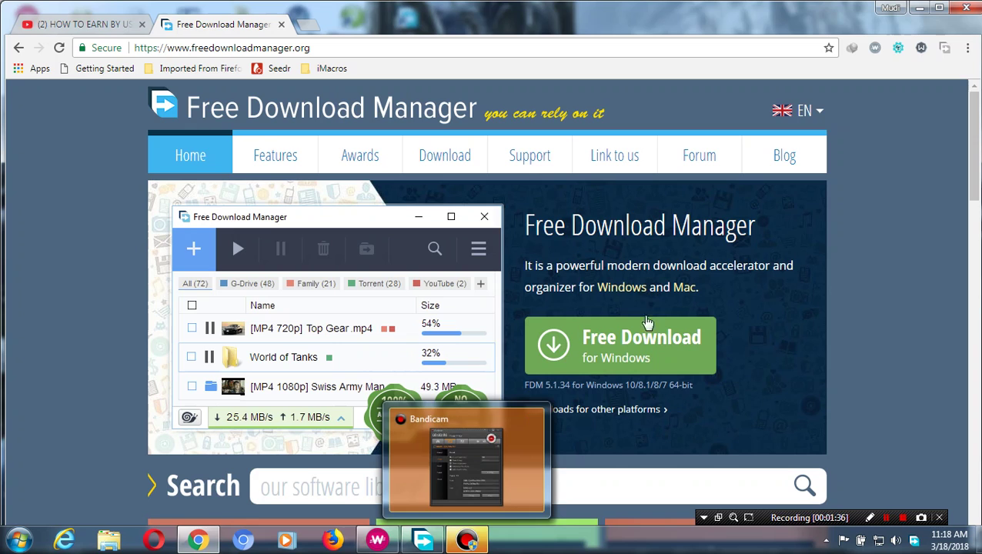
{"action": "left_click", "coordinate": [919, 7]}
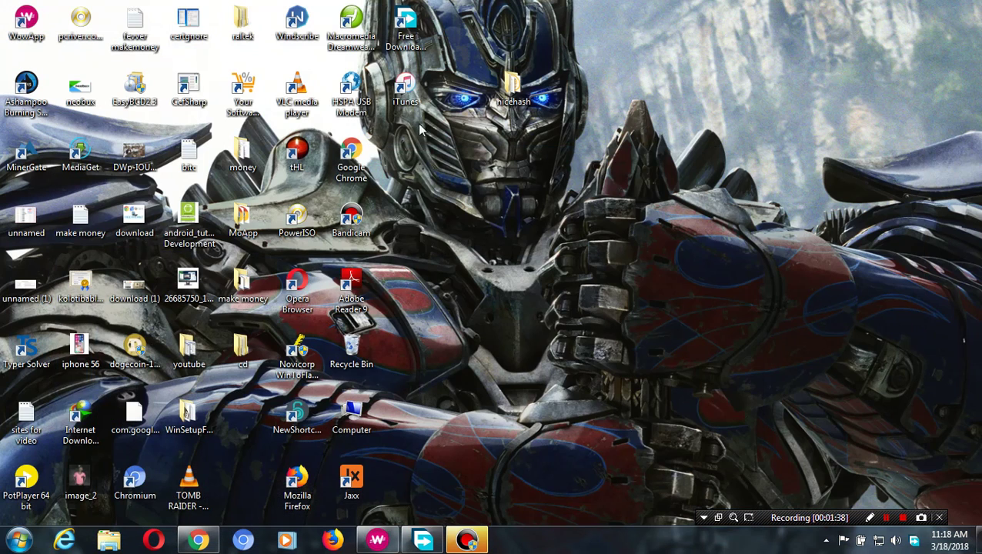
{"action": "left_click", "coordinate": [422, 540]}
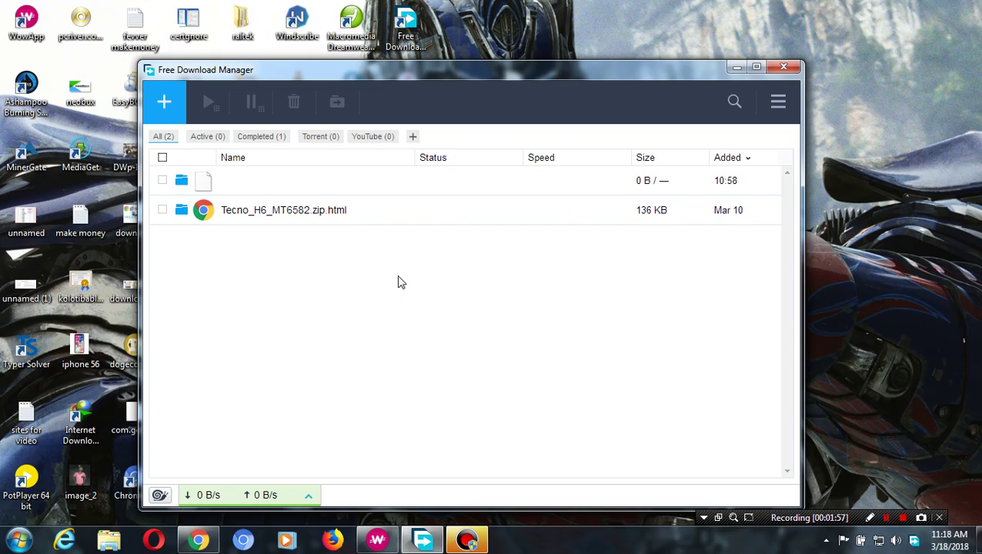
{"action": "left_click", "coordinate": [309, 138]}
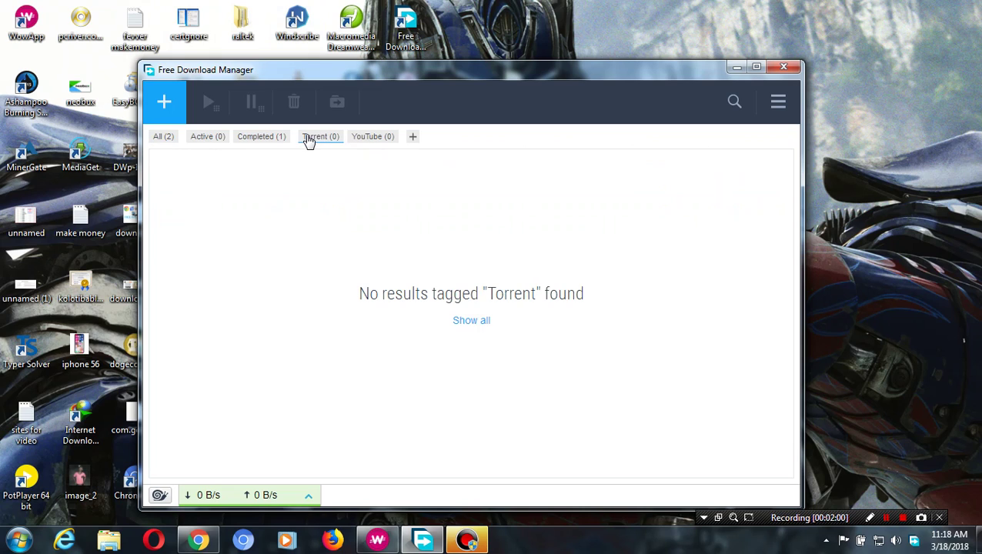
{"action": "left_click", "coordinate": [373, 140]}
{"action": "left_click", "coordinate": [246, 140]}
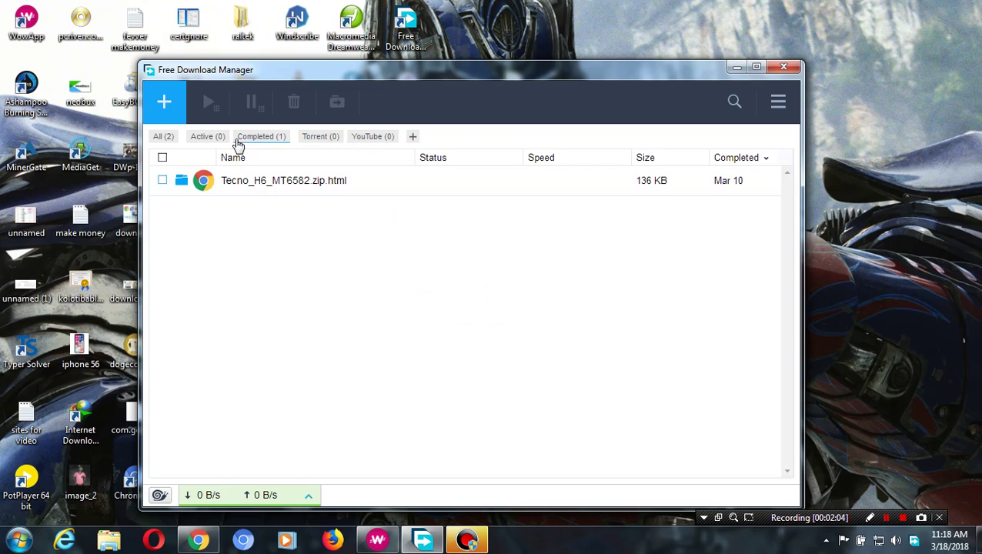
{"action": "left_click", "coordinate": [163, 137]}
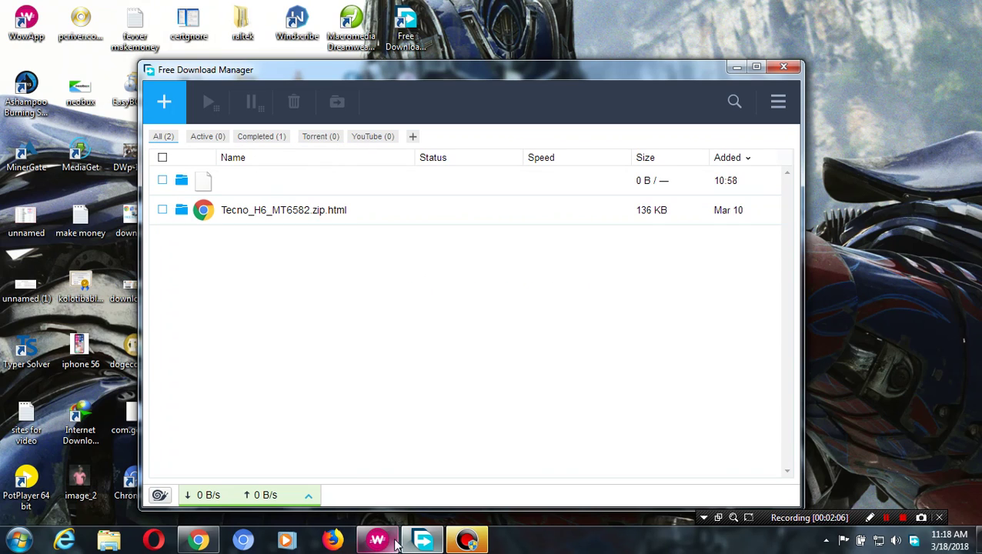
Step: Switch to Chrome and copy the address of the YouTube video "HOW TO EARN BY USING CAPTURE SOLVINGS"
{"action": "left_click", "coordinate": [196, 539]}
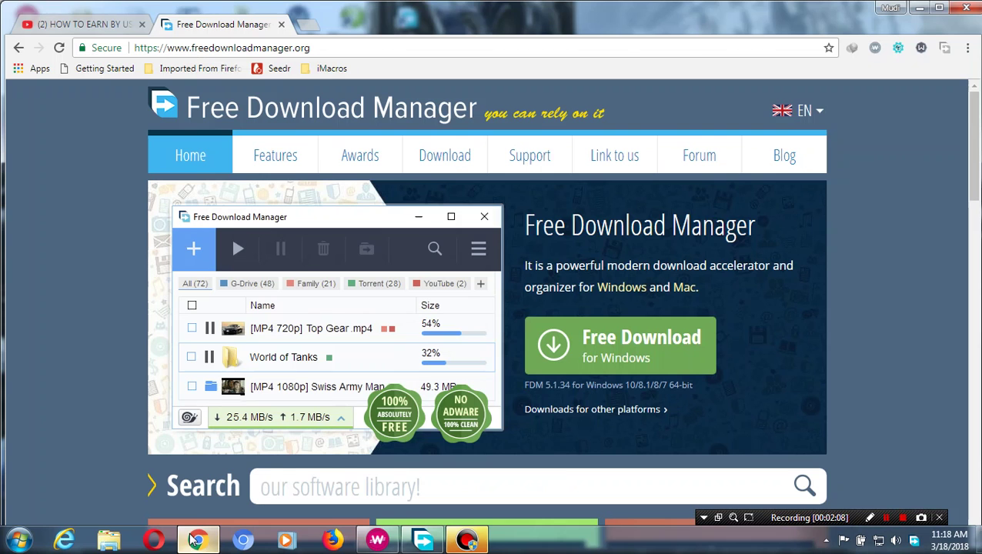
{"action": "left_click", "coordinate": [73, 26]}
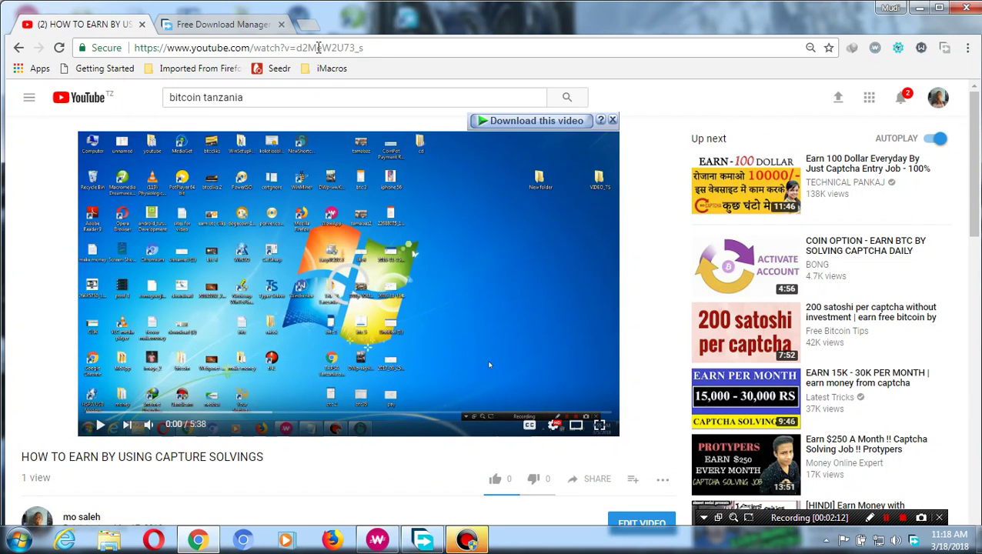
{"action": "left_click", "coordinate": [319, 50]}
{"action": "right_click", "coordinate": [320, 51]}
{"action": "left_click", "coordinate": [350, 99]}
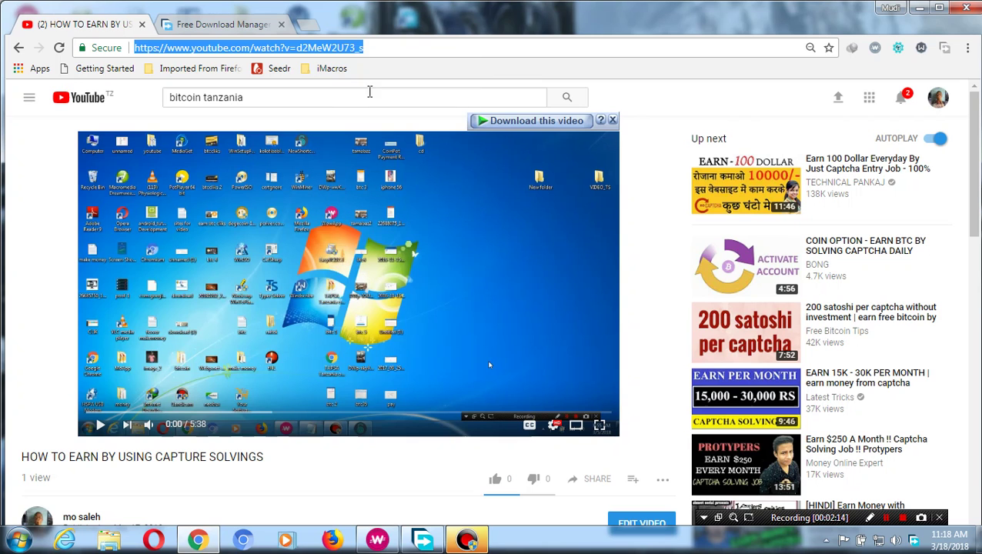
{"action": "left_click", "coordinate": [918, 9]}
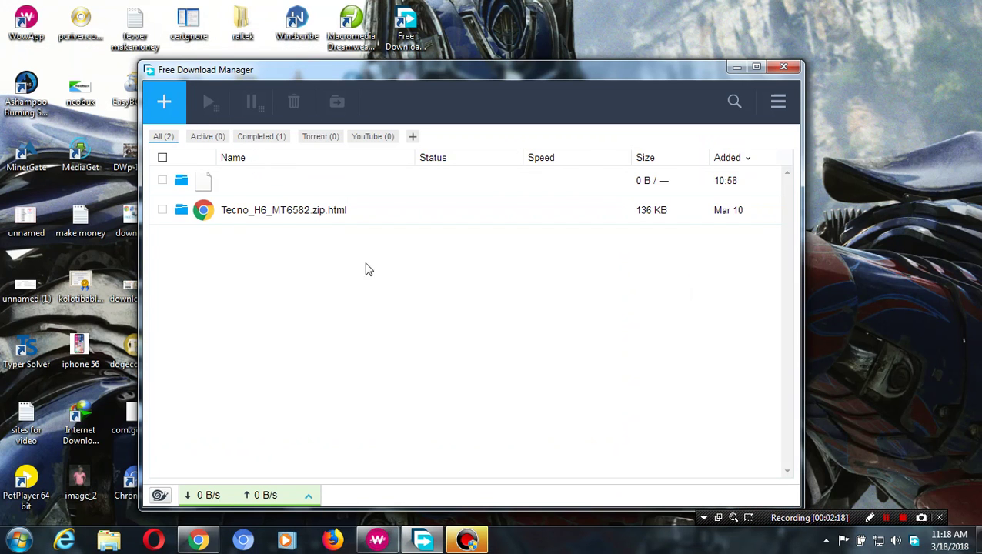
{"action": "left_click", "coordinate": [163, 106]}
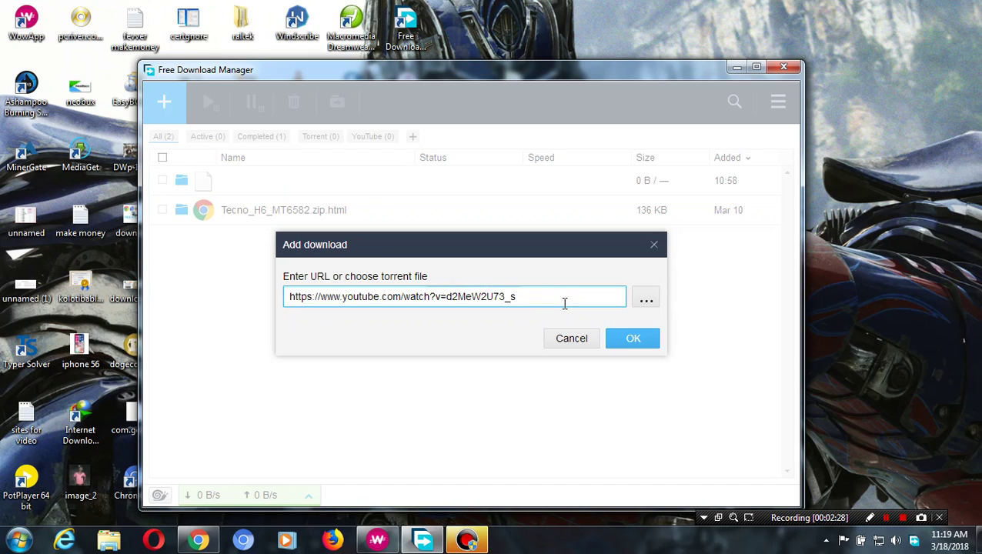
{"action": "left_click", "coordinate": [624, 346]}
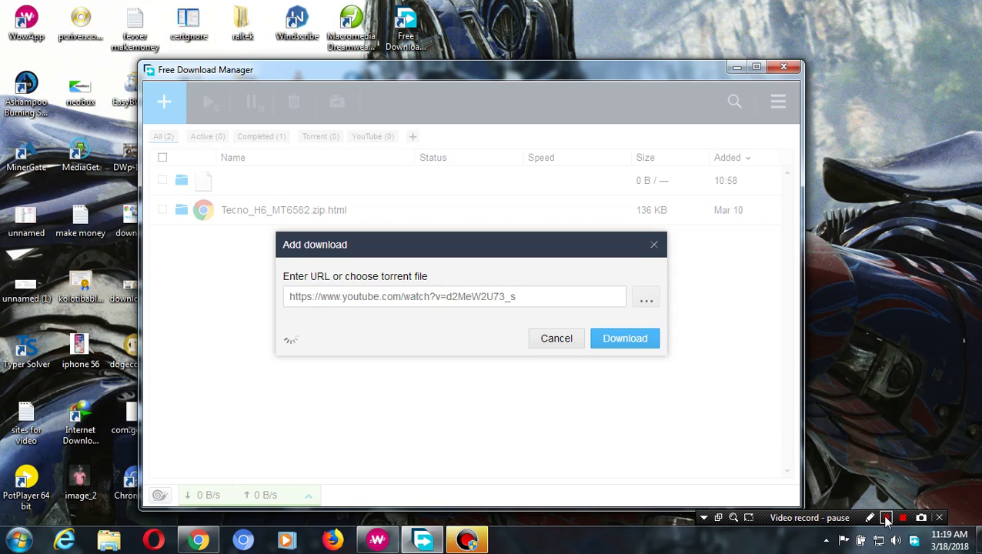
{"action": "left_click", "coordinate": [886, 519]}
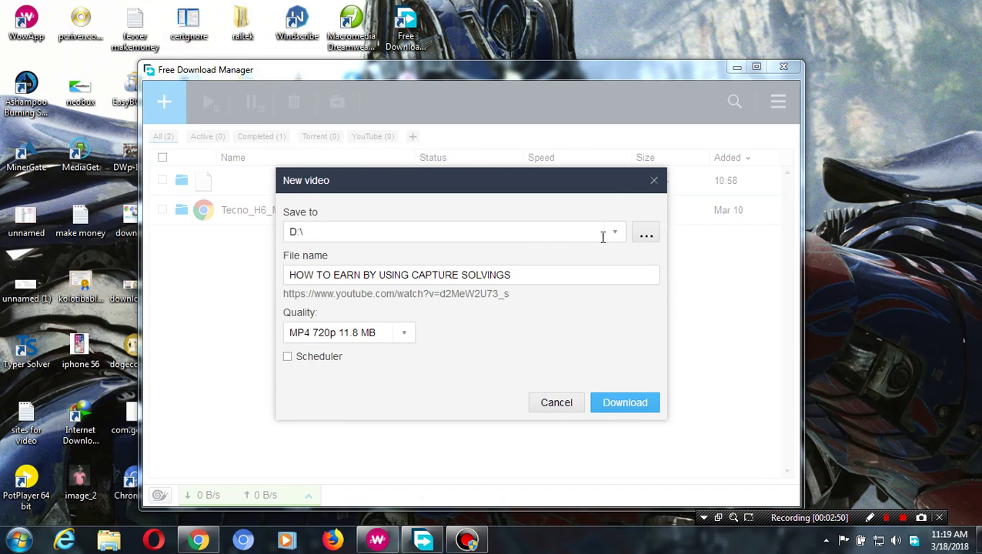
Step: Look over the folder choices for saving the video and close the folder browser without choosing another location
{"action": "left_click", "coordinate": [614, 241]}
{"action": "left_click", "coordinate": [618, 236]}
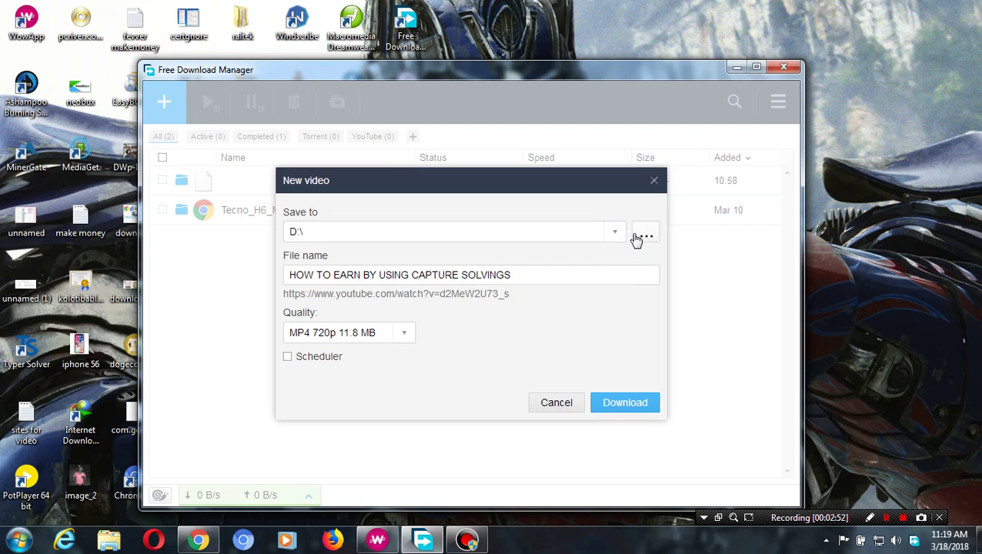
{"action": "left_click", "coordinate": [643, 236]}
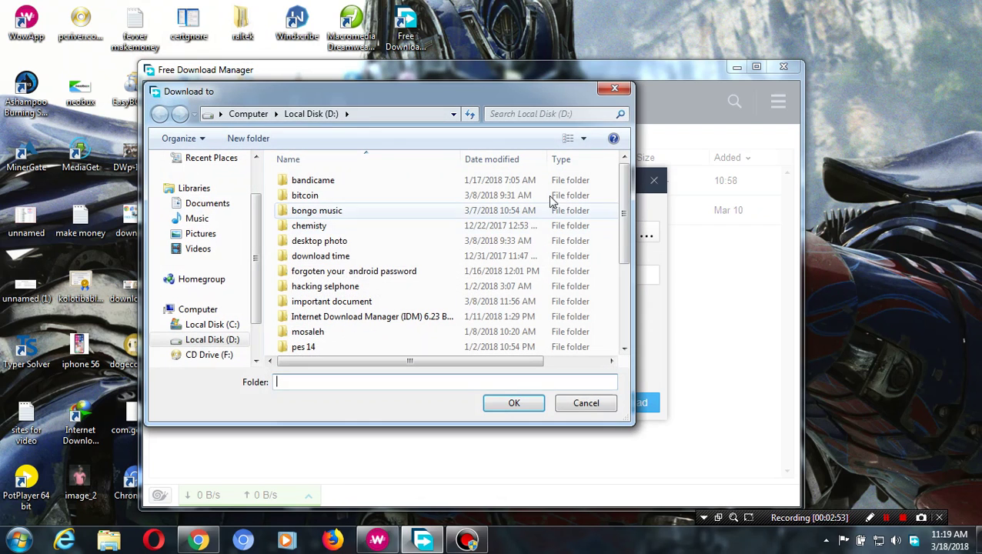
{"action": "left_click", "coordinate": [615, 86]}
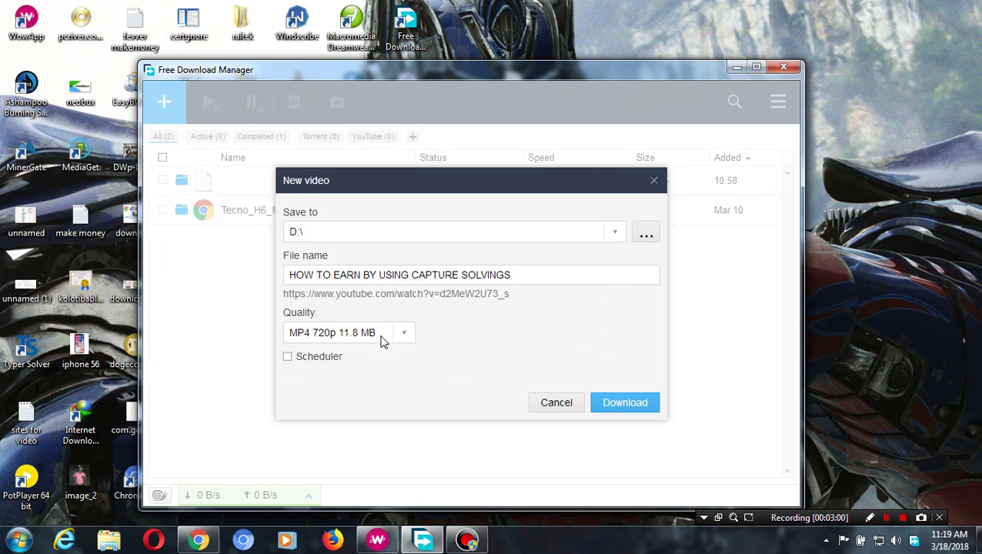
Step: Check the available video qualities, keep MP4 720p and start downloading the video to D:\
{"action": "left_click", "coordinate": [405, 337]}
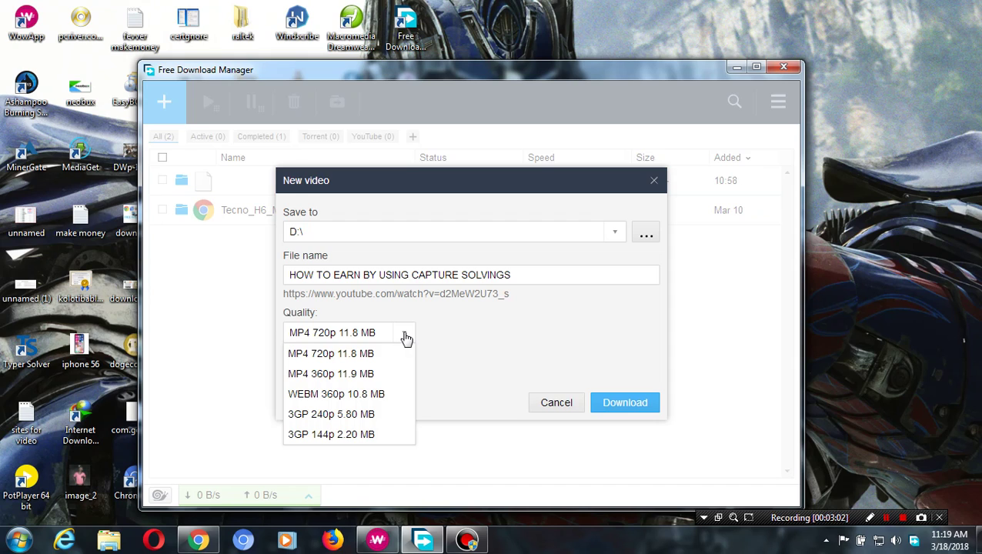
{"action": "left_click", "coordinate": [405, 339]}
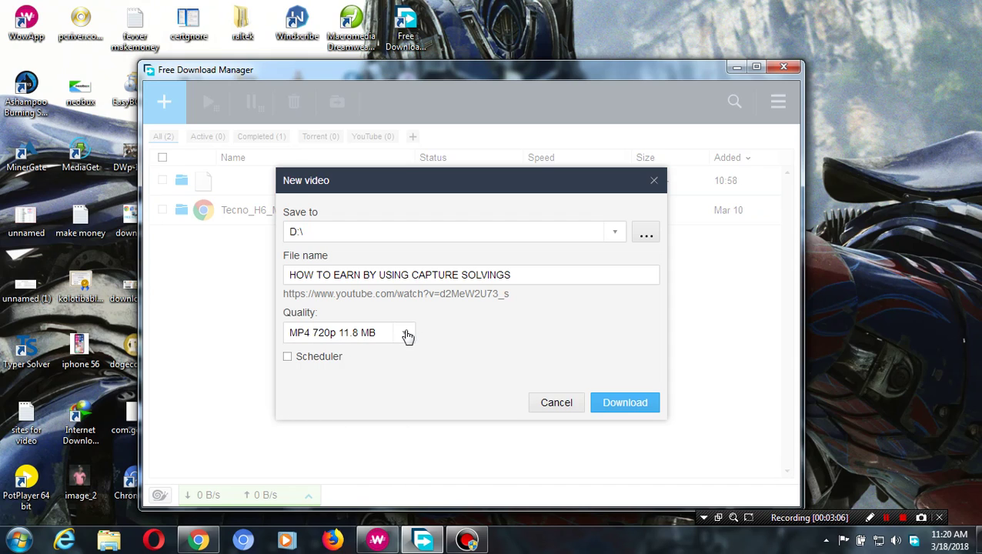
{"action": "left_click", "coordinate": [624, 404]}
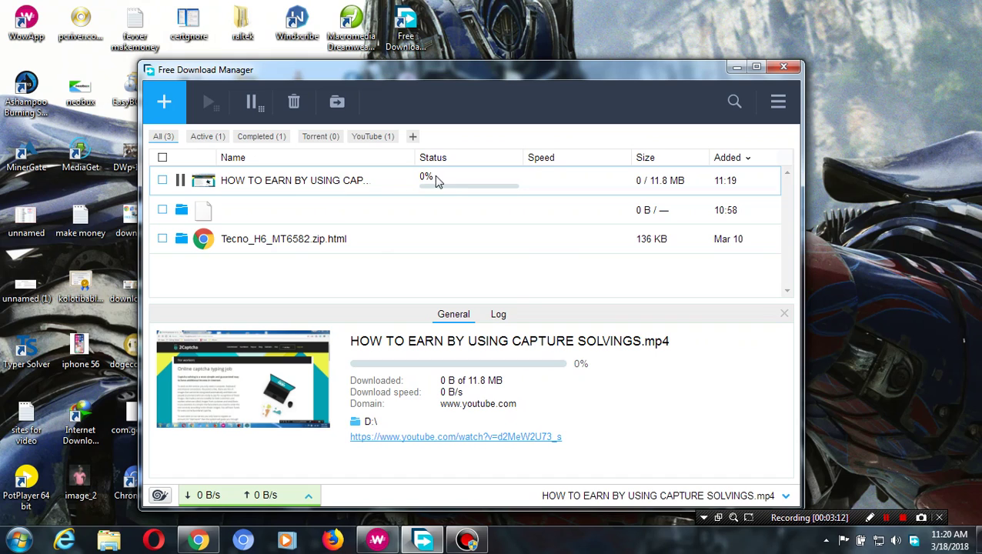
Step: Show the YouTube downloads and pause the download of "HOW TO EARN BY USING CAPTURE SOLVINGS"
{"action": "left_click", "coordinate": [368, 139]}
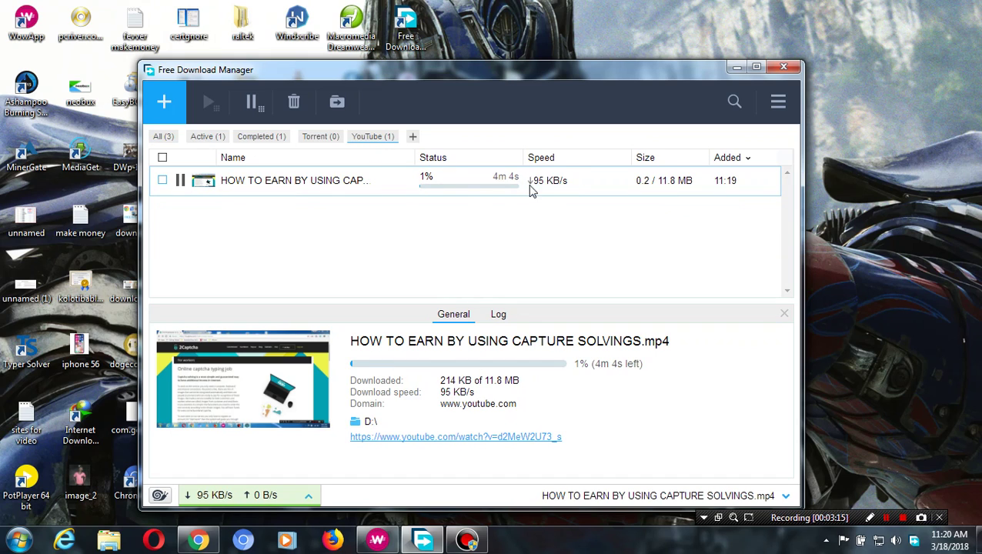
{"action": "left_click", "coordinate": [292, 180]}
{"action": "left_click", "coordinate": [252, 104]}
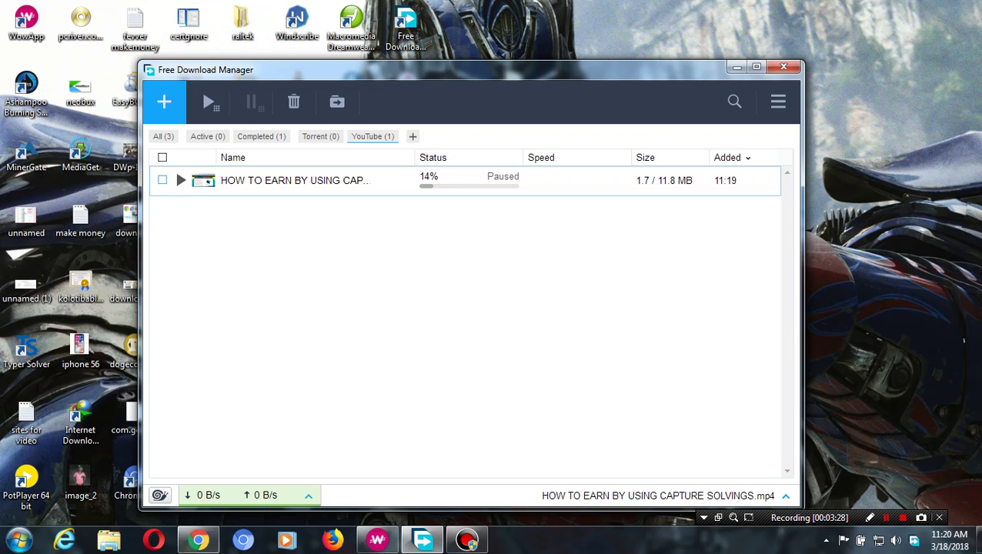
Step: Switch to Chrome and search for kat.tv in a new tab
{"action": "left_click", "coordinate": [198, 538]}
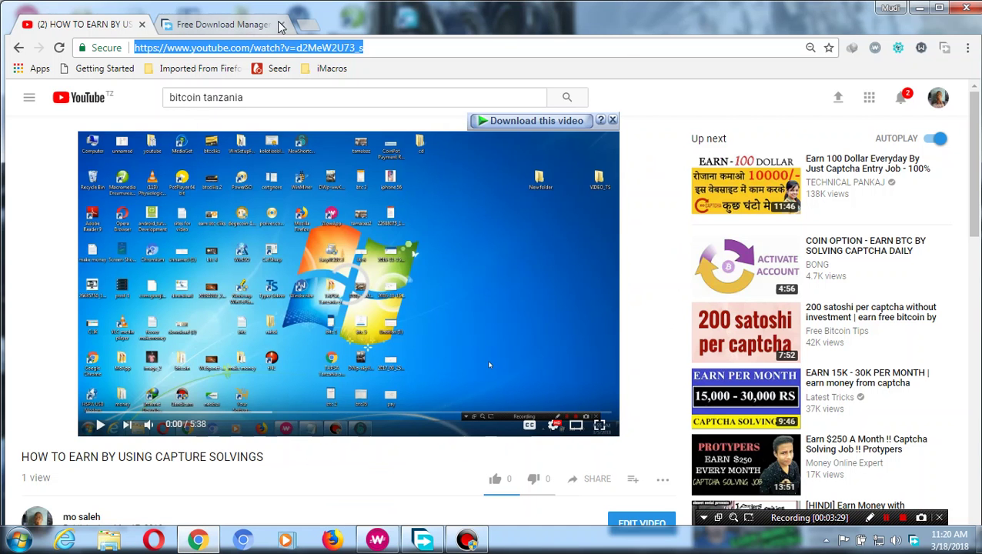
{"action": "left_click", "coordinate": [311, 31]}
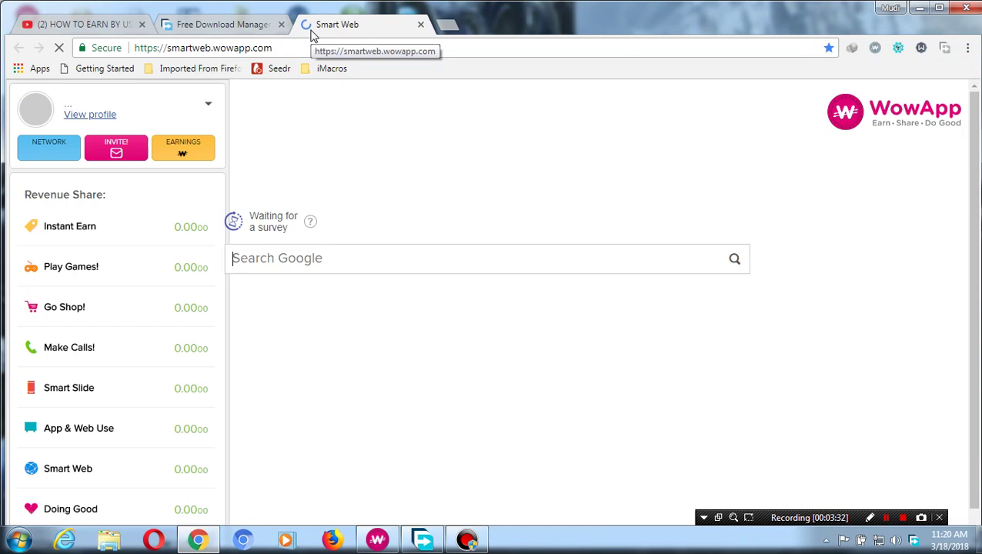
{"action": "type", "text": "ka"}
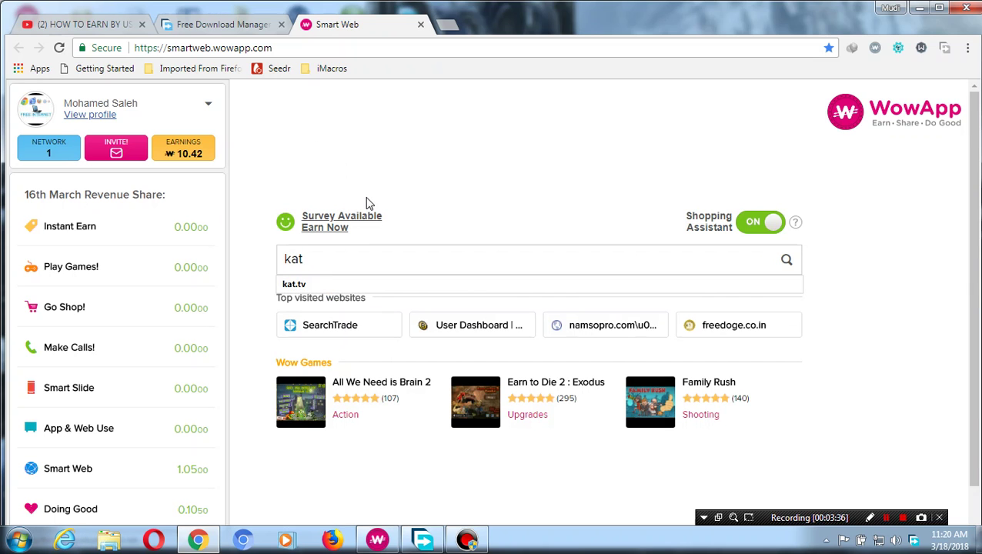
{"action": "type", "text": "t."}
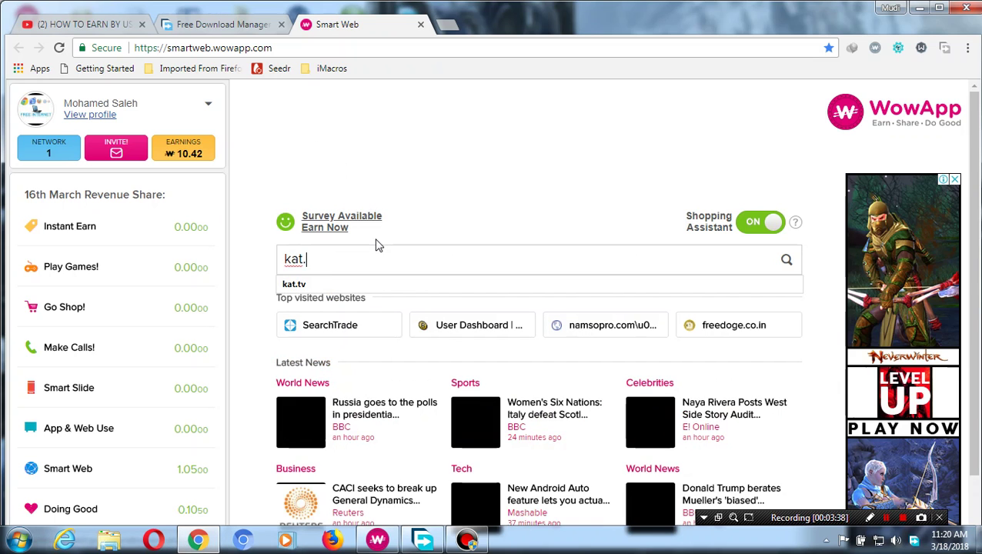
{"action": "type", "text": "tv"}
{"action": "key", "text": "Return"}
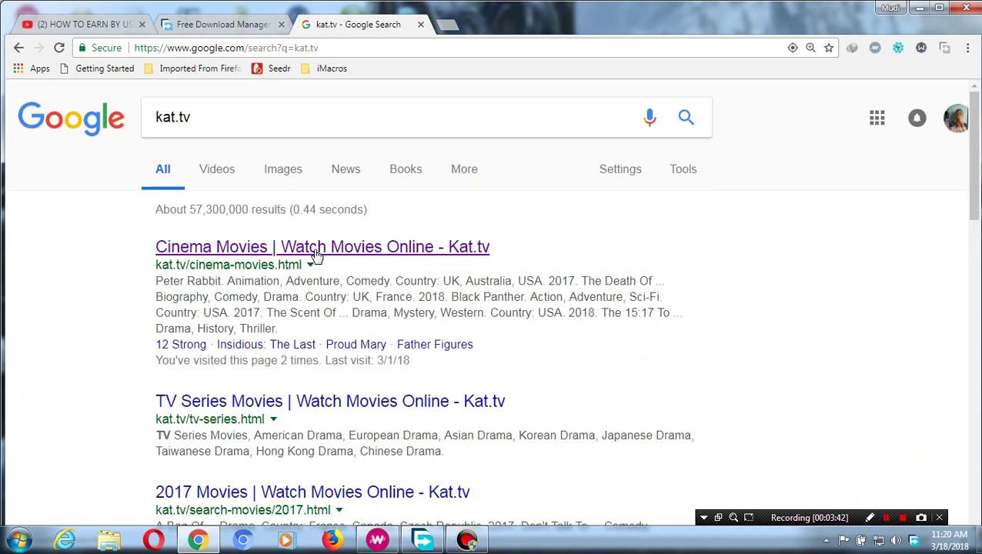
Step: Open the Cinema Movies result on kat.tv and try to open the movie The Hurricane Heist
{"action": "left_click", "coordinate": [297, 258]}
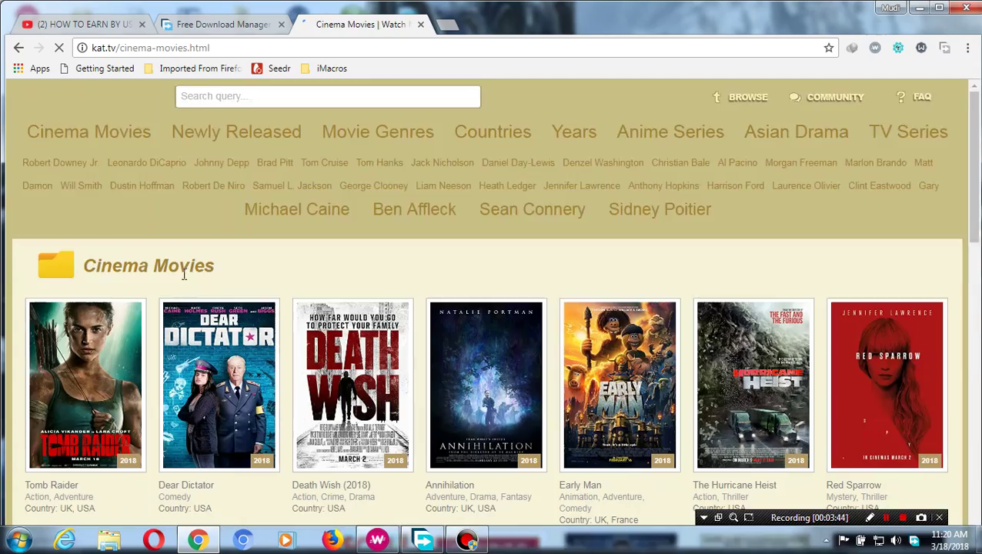
{"action": "scroll", "coordinate": [185, 262], "scroll_direction": "down", "scroll_amount": 3}
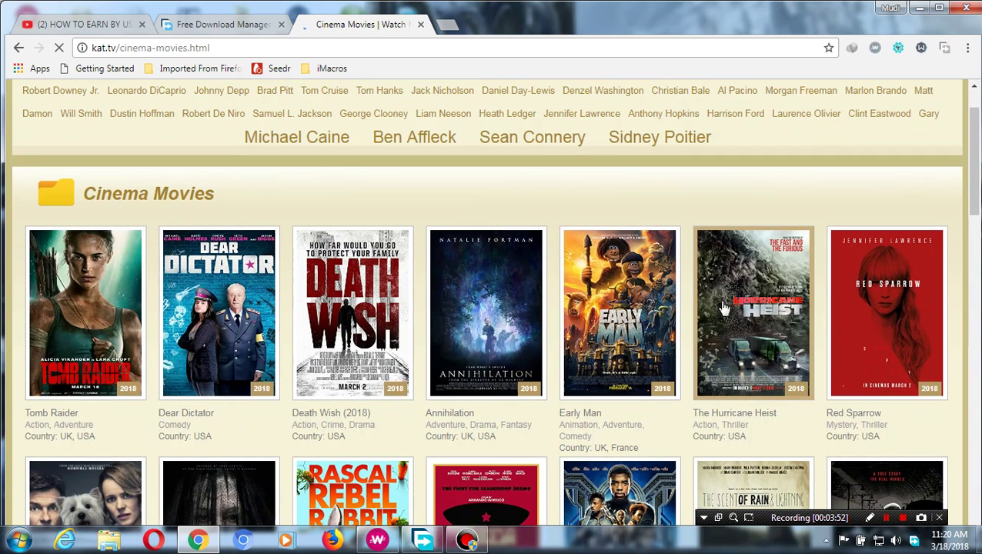
{"action": "left_click", "coordinate": [764, 329]}
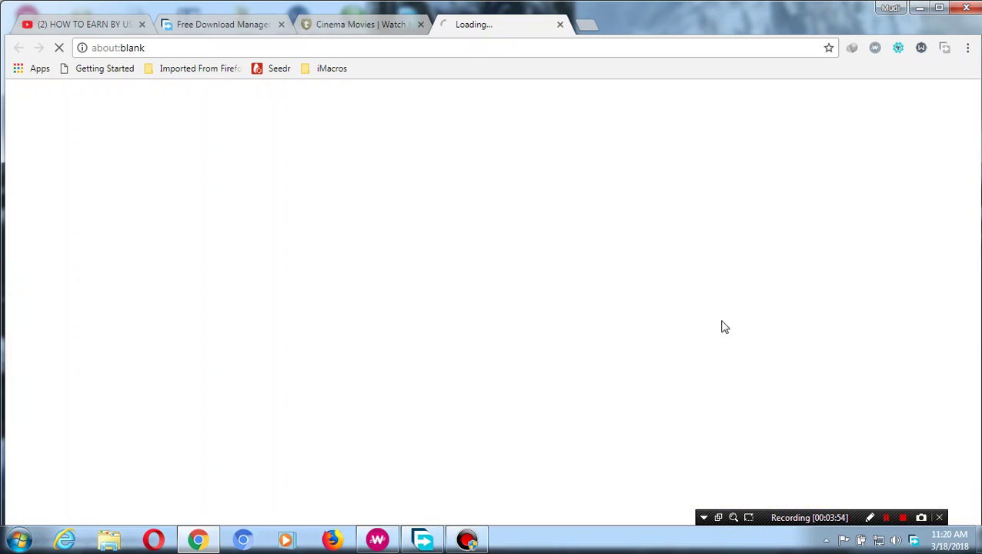
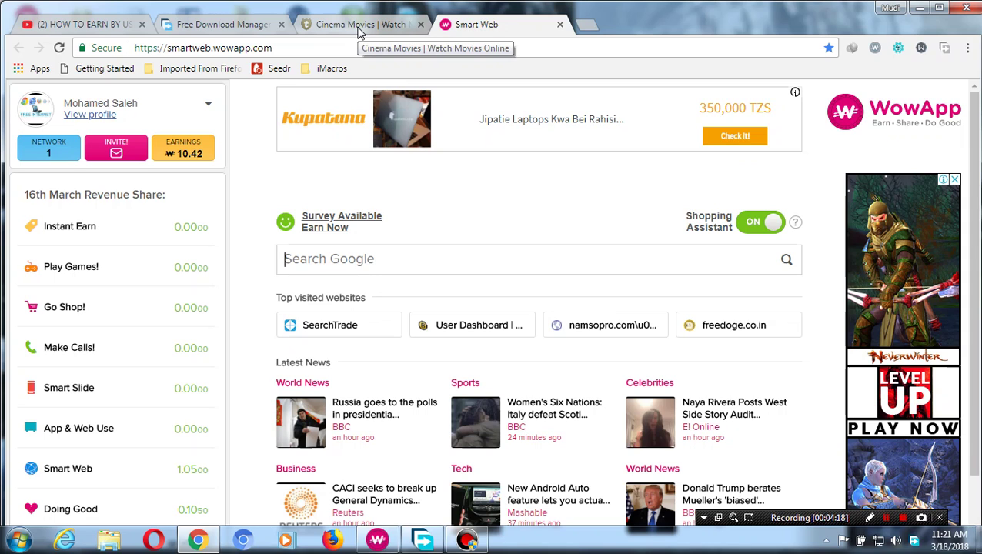
{"action": "left_click", "coordinate": [966, 48]}
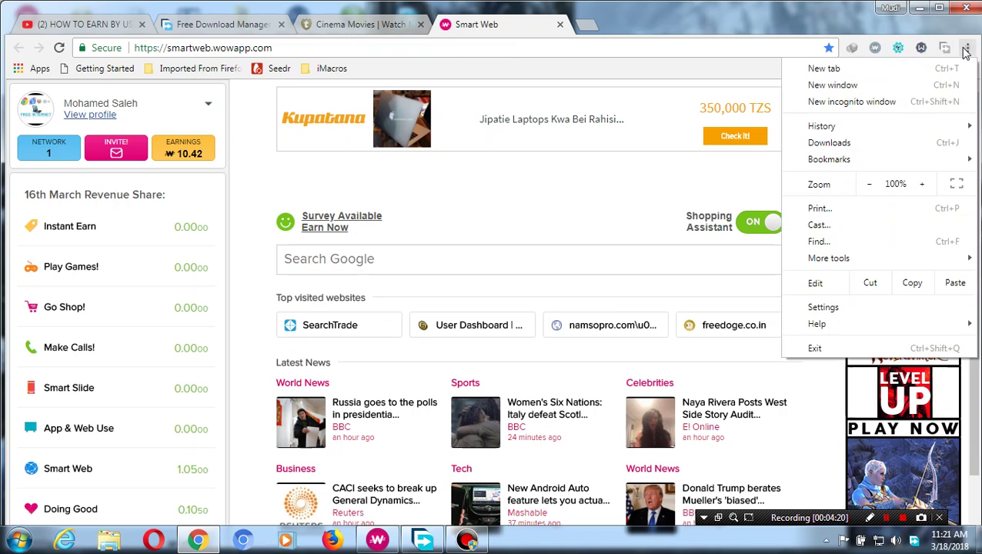
{"action": "left_click", "coordinate": [874, 309]}
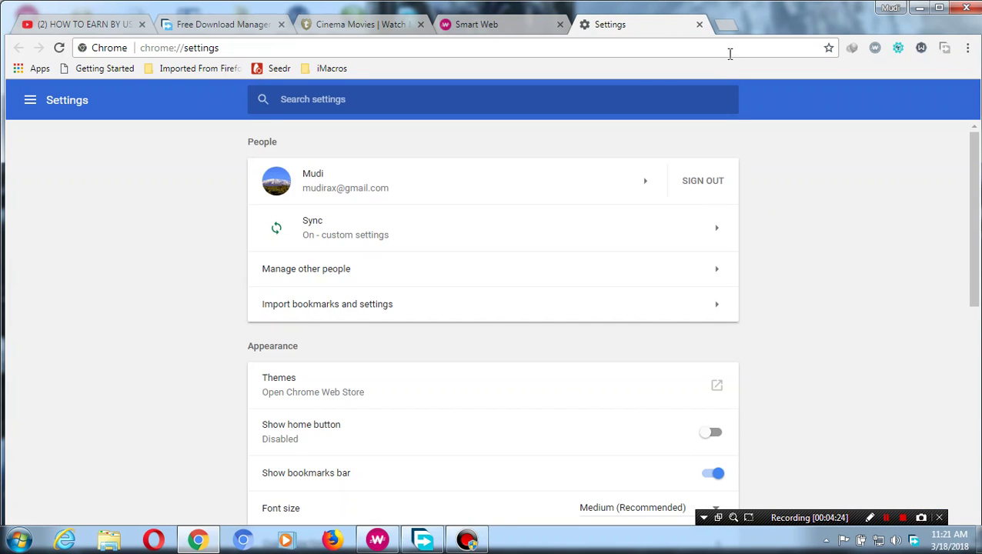
{"action": "left_click", "coordinate": [698, 24]}
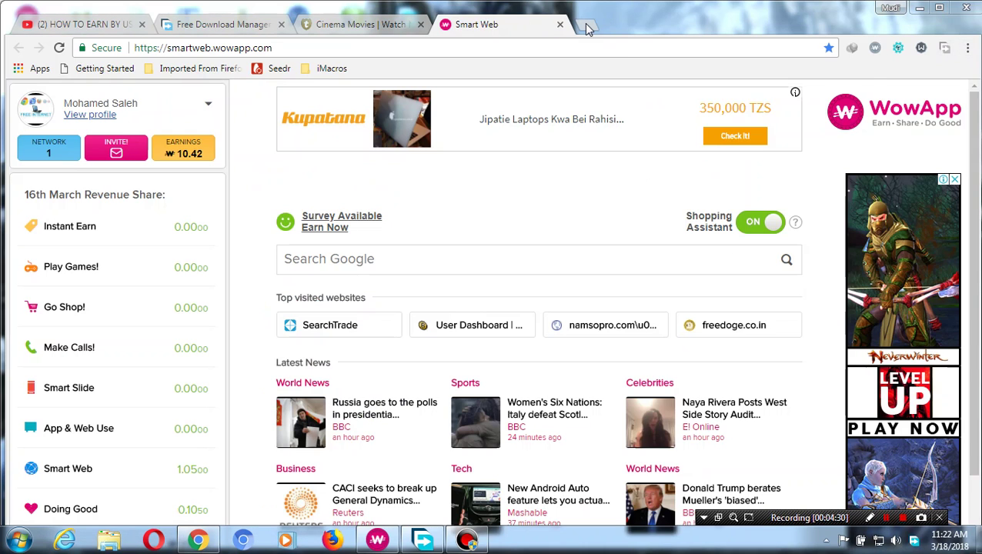
Step: Open Chrome's extensions page and go to the Chrome Web Store to get more extensions
{"action": "left_click", "coordinate": [966, 48]}
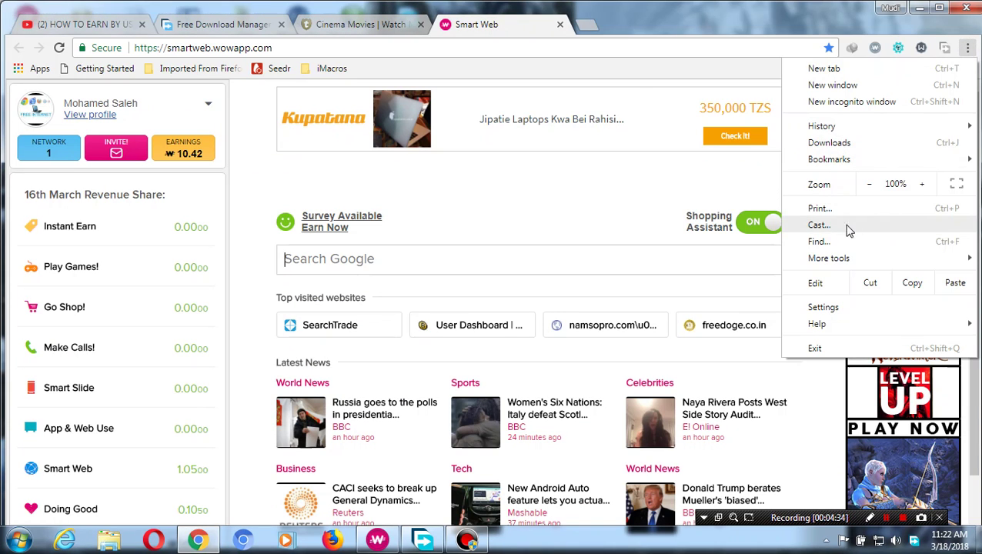
{"action": "left_click", "coordinate": [828, 127]}
{"action": "mouse_move", "coordinate": [850, 263]}
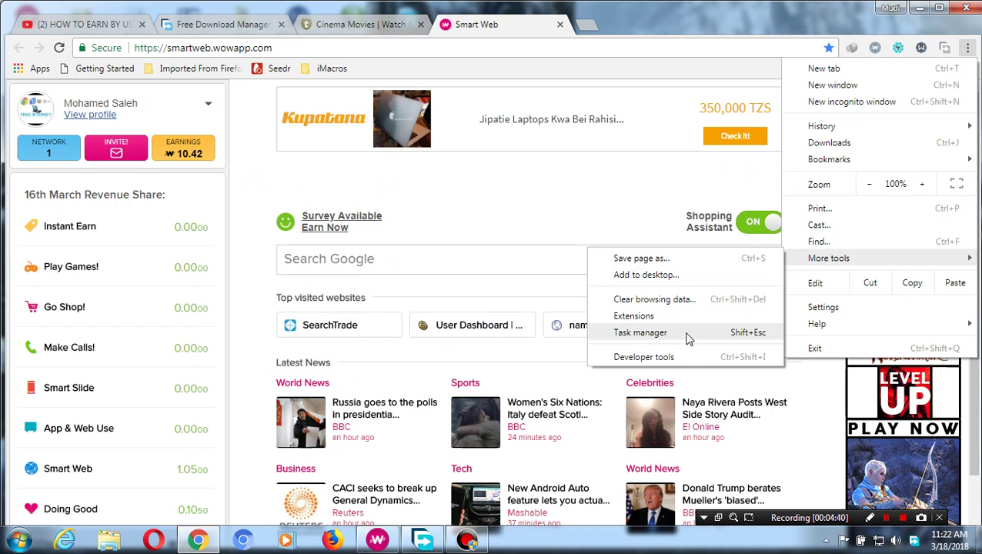
{"action": "left_click", "coordinate": [633, 316]}
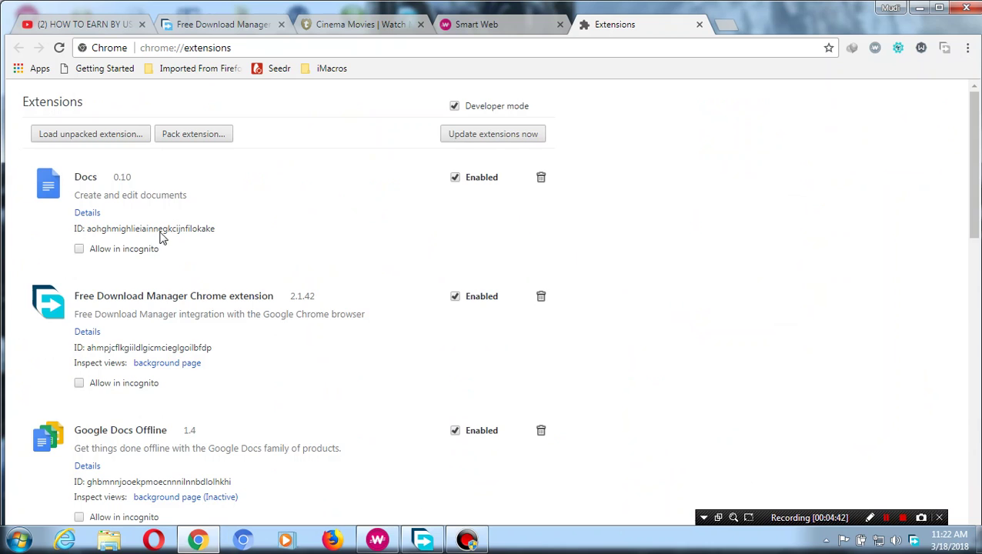
{"action": "scroll", "coordinate": [162, 238], "scroll_direction": "down", "scroll_amount": 15}
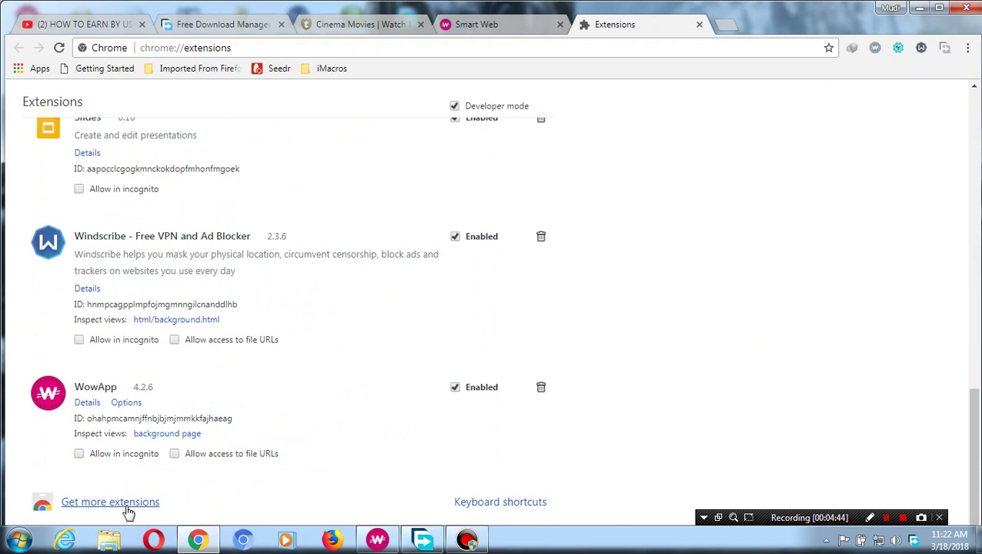
{"action": "left_click", "coordinate": [126, 504]}
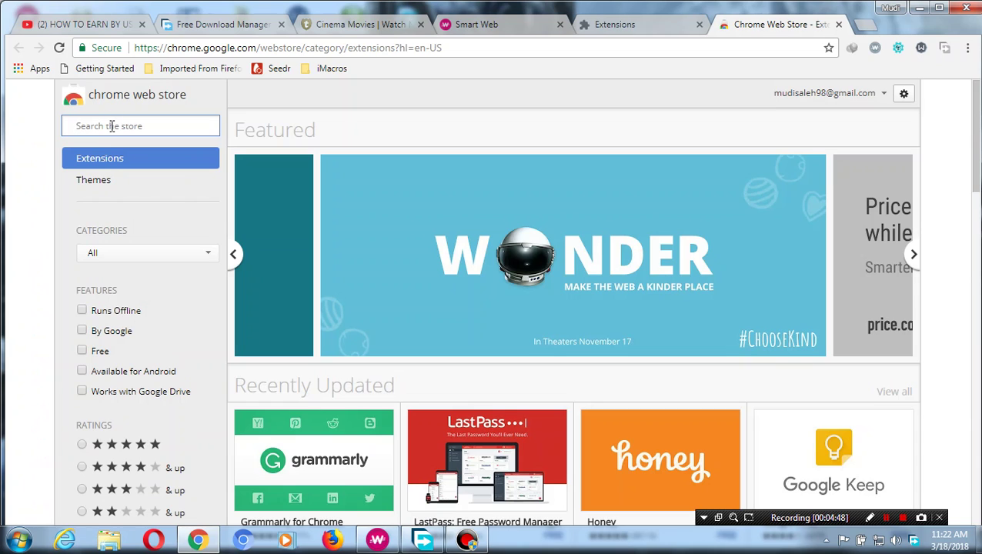
Step: Search the Chrome Web Store for "freedownloadmanager"
{"action": "left_click", "coordinate": [111, 126]}
{"action": "type", "text": "fr"}
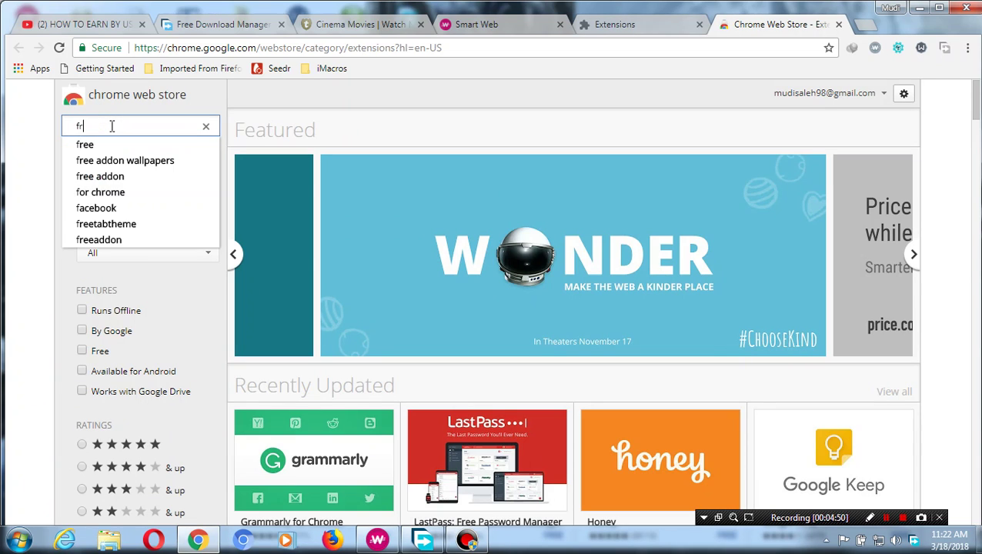
{"action": "type", "text": "eem"}
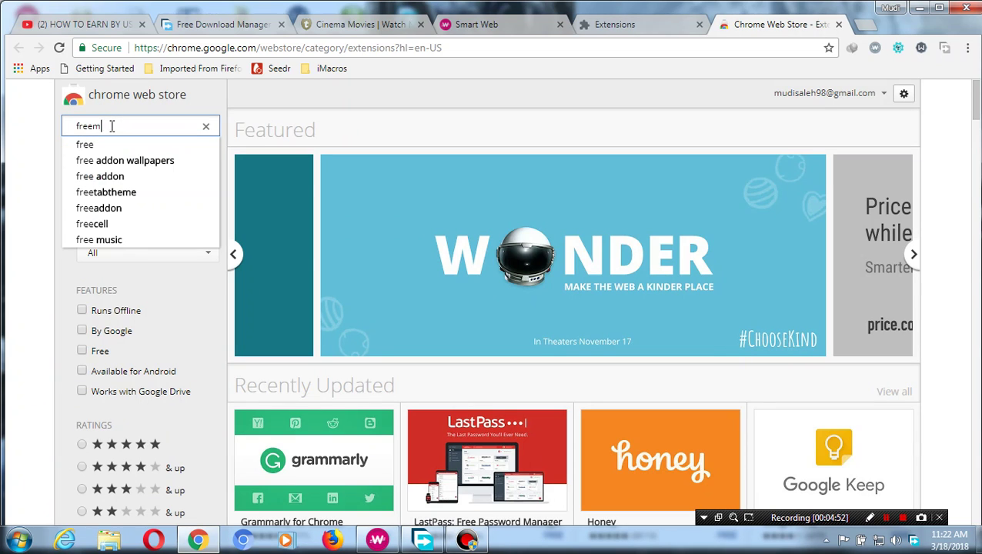
{"action": "key", "text": "BackSpace"}
{"action": "type", "text": "dow"}
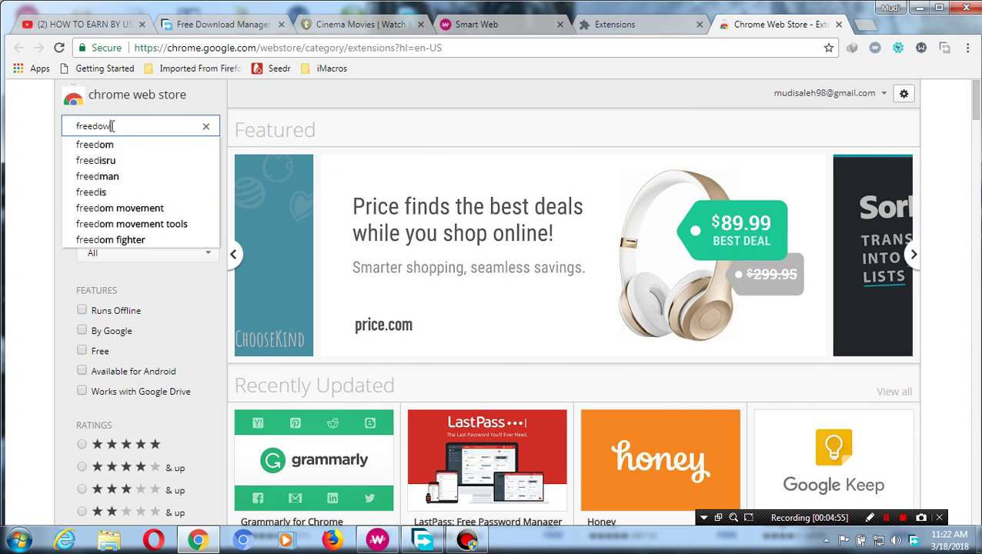
{"action": "type", "text": "nload"}
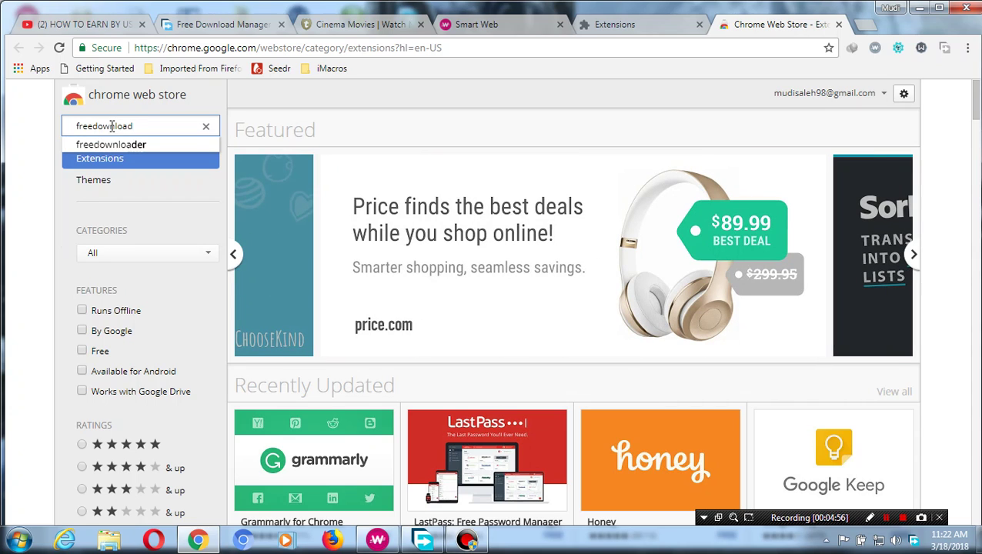
{"action": "type", "text": "manager"}
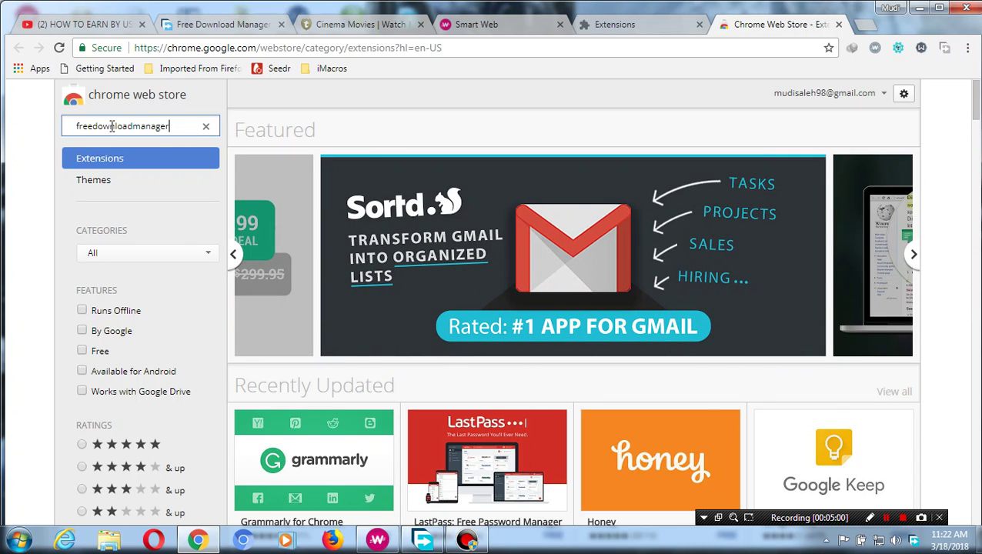
{"action": "key", "text": "Return"}
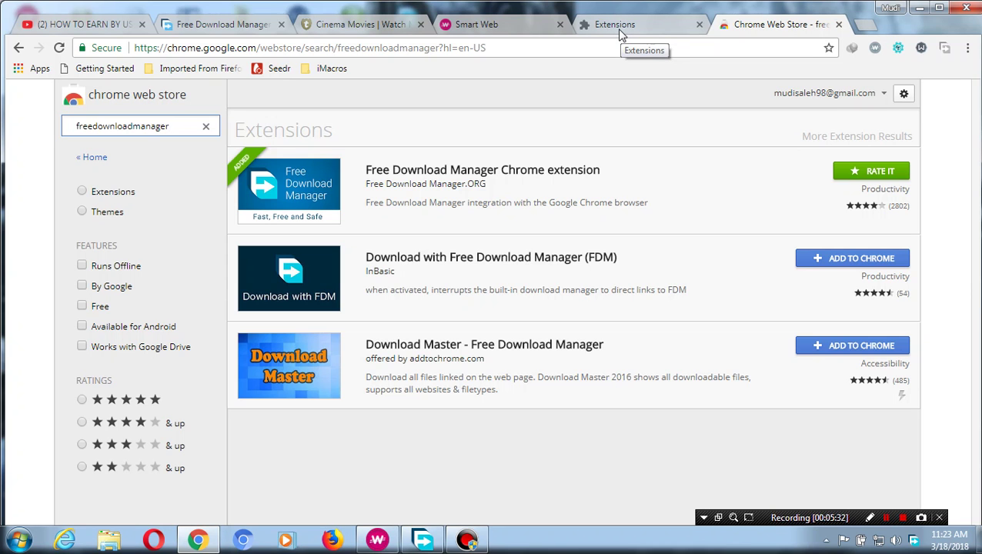
Step: Return to the Cinema Movies page, send The Hurricane Heist link to Free Download Manager, dismiss the new file dialog and minimize the manager
{"action": "left_click", "coordinate": [312, 24]}
{"action": "right_click", "coordinate": [754, 333]}
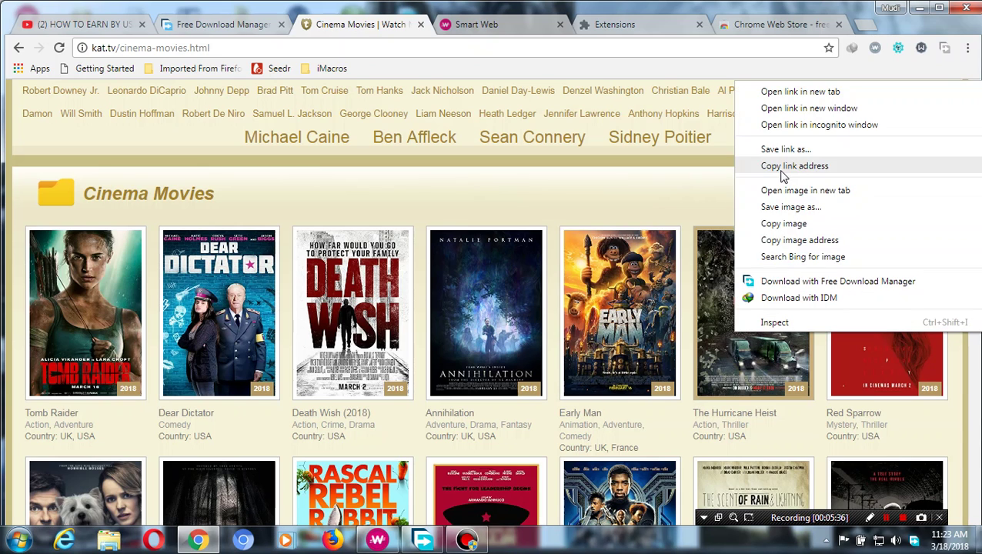
{"action": "left_click", "coordinate": [797, 284]}
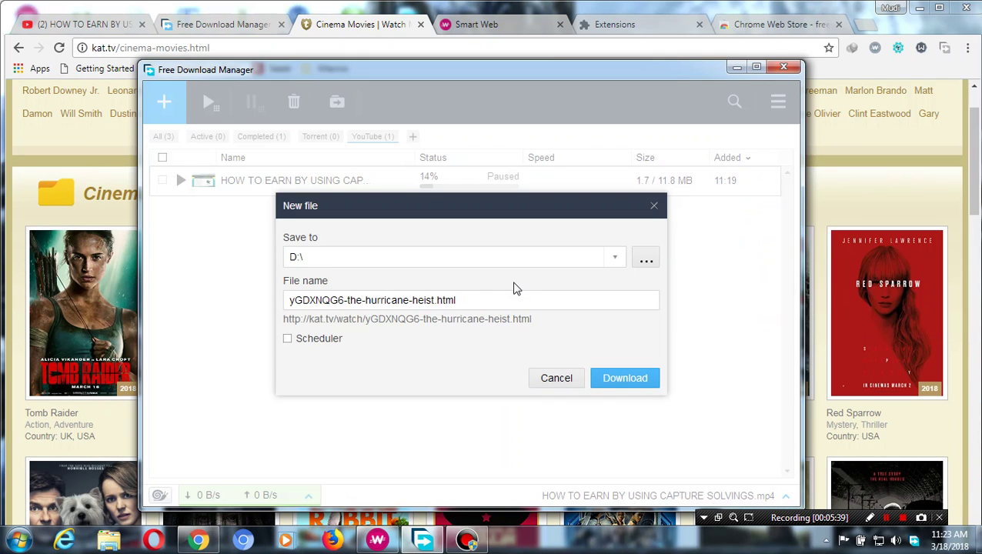
{"action": "left_click", "coordinate": [653, 209]}
{"action": "left_click", "coordinate": [736, 66]}
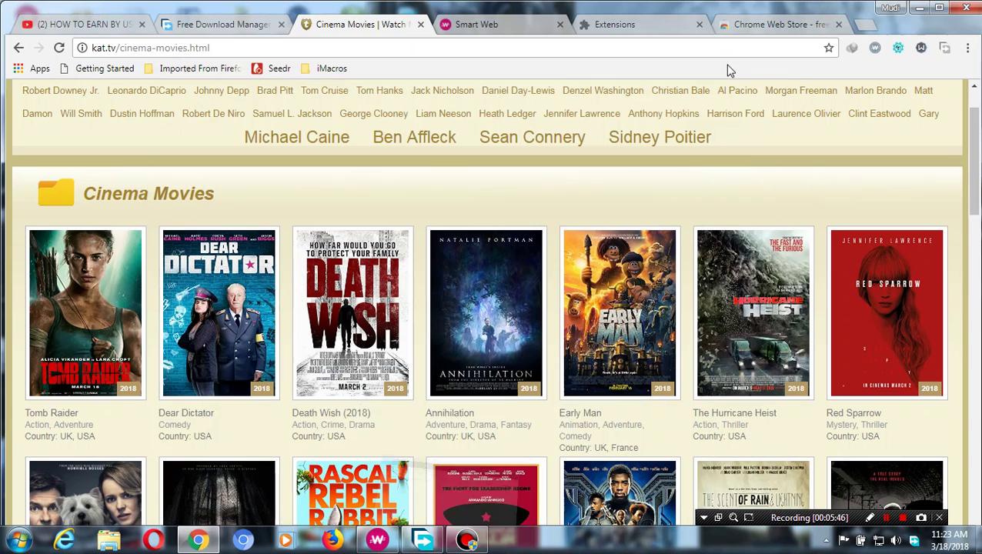
{"action": "scroll", "coordinate": [554, 323], "scroll_direction": "up", "scroll_amount": 2}
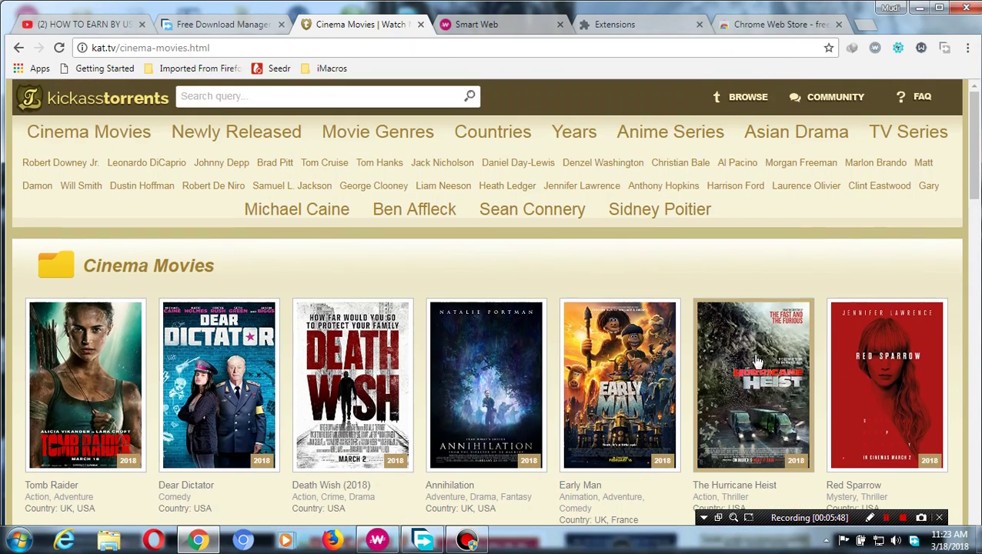
Step: Open the Hurricane Heist link from the Cinema Movies page in a new tab and switch to that tab
{"action": "left_click", "coordinate": [513, 24]}
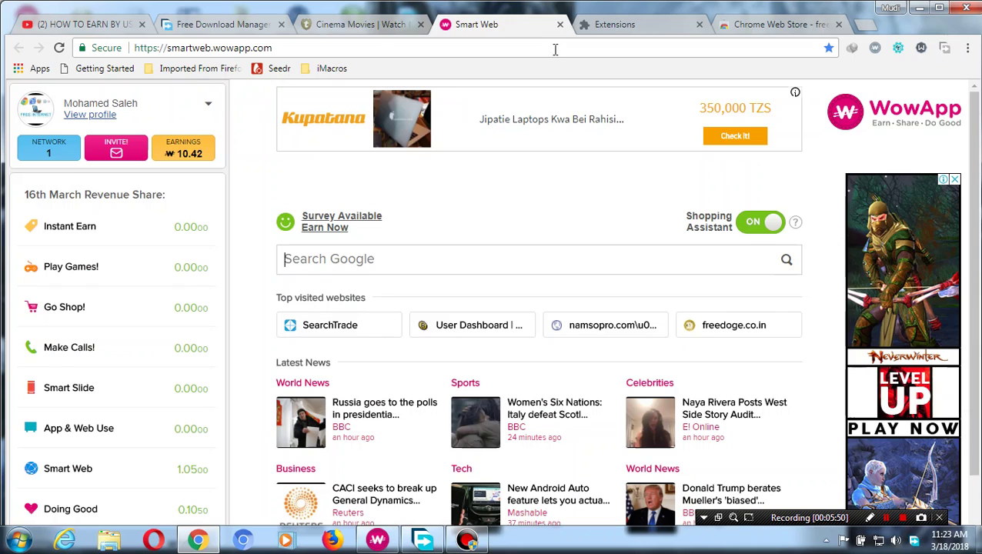
{"action": "left_click", "coordinate": [374, 26]}
{"action": "right_click", "coordinate": [714, 376]}
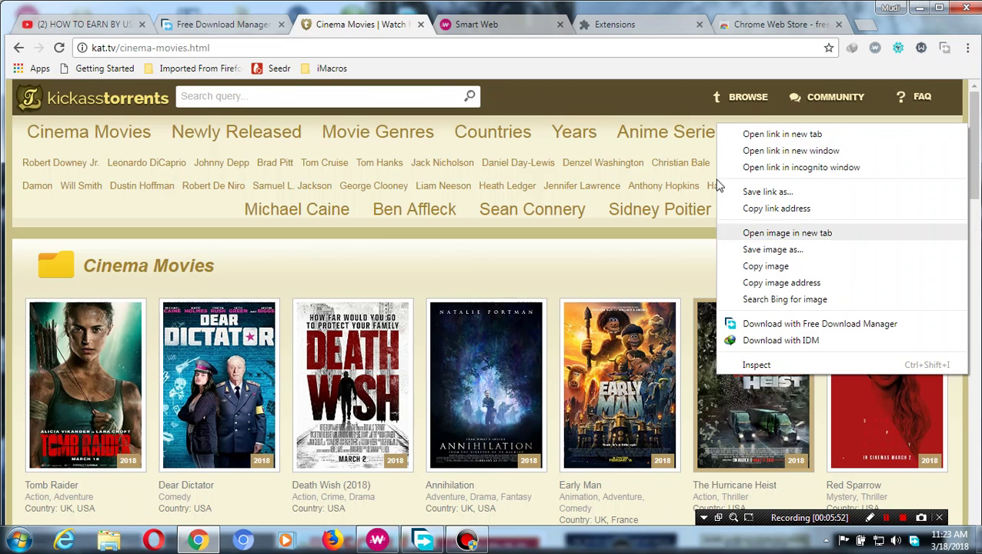
{"action": "left_click", "coordinate": [741, 136]}
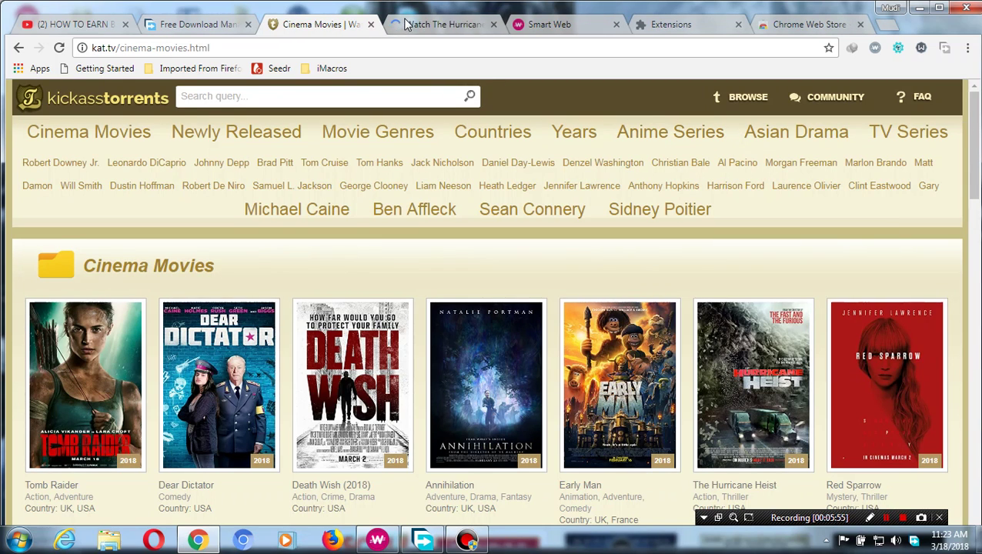
{"action": "left_click", "coordinate": [438, 23]}
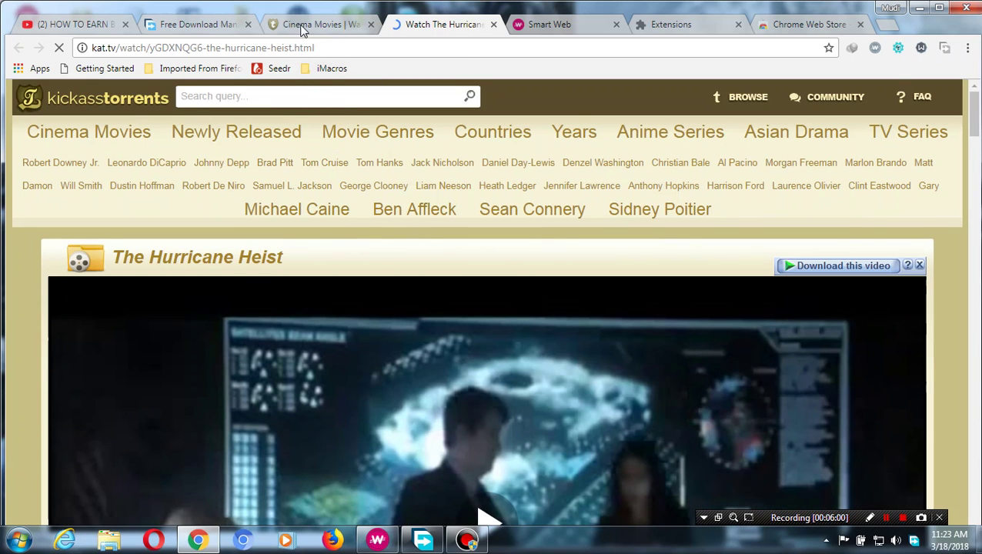
Step: Copy the web address of the Hurricane Heist watch page
{"action": "left_click", "coordinate": [307, 48]}
{"action": "right_click", "coordinate": [301, 44]}
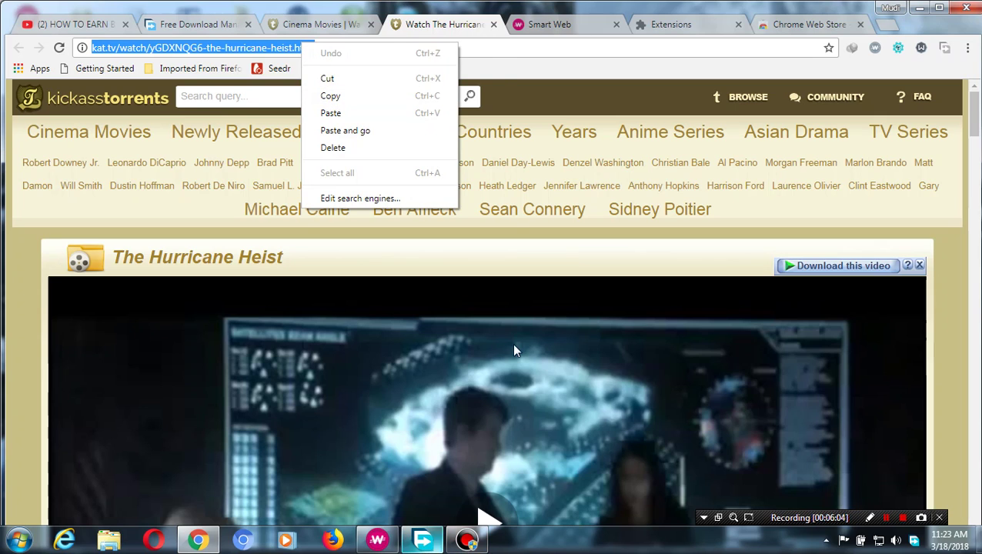
{"action": "left_click", "coordinate": [499, 71]}
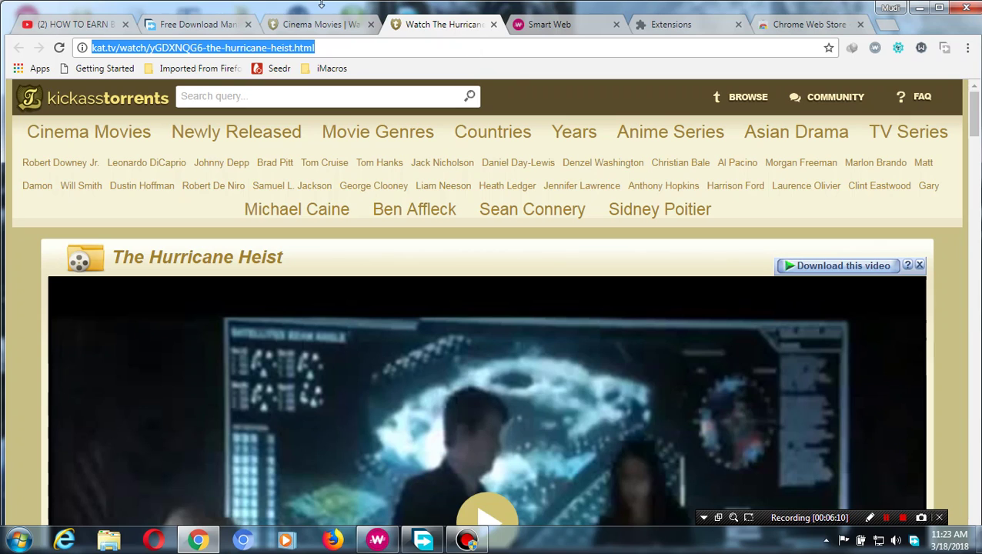
{"action": "right_click", "coordinate": [295, 46]}
{"action": "left_click", "coordinate": [331, 100]}
Step: Switch to Free Download Manager, add a download from the copied Hurricane Heist page URL and start it with D:\ as the save location
{"action": "left_click", "coordinate": [427, 507]}
{"action": "left_click", "coordinate": [422, 540]}
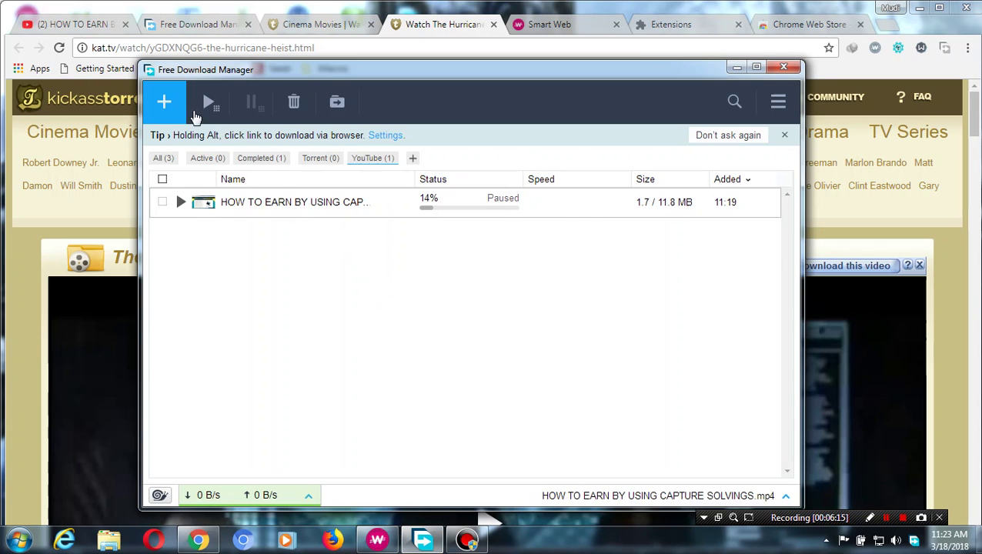
{"action": "left_click", "coordinate": [168, 105]}
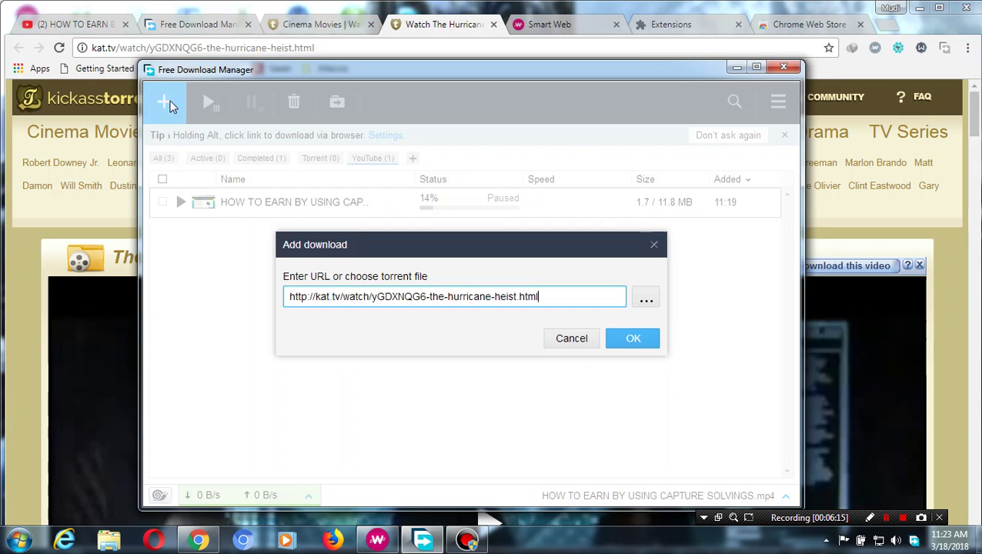
{"action": "left_click", "coordinate": [633, 338]}
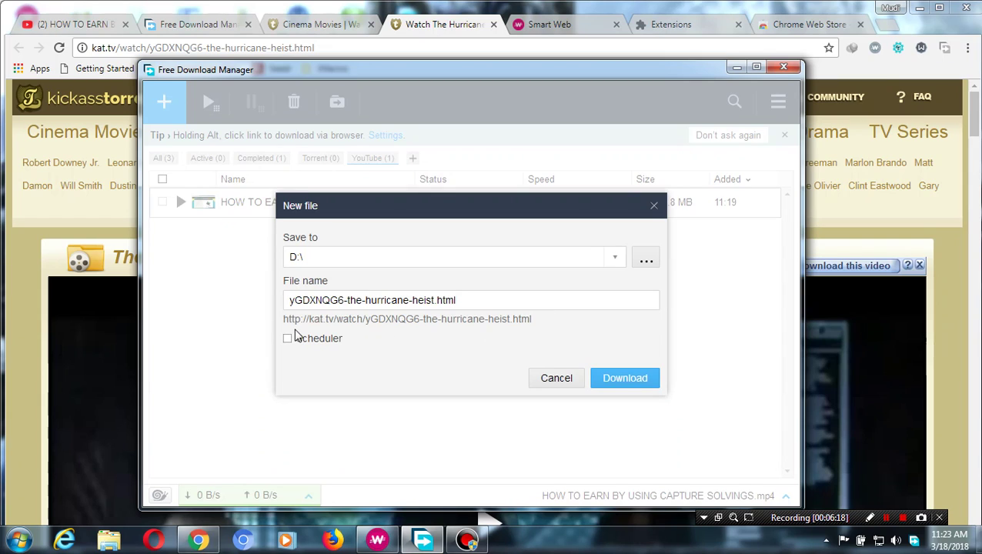
{"action": "double_click", "coordinate": [514, 320]}
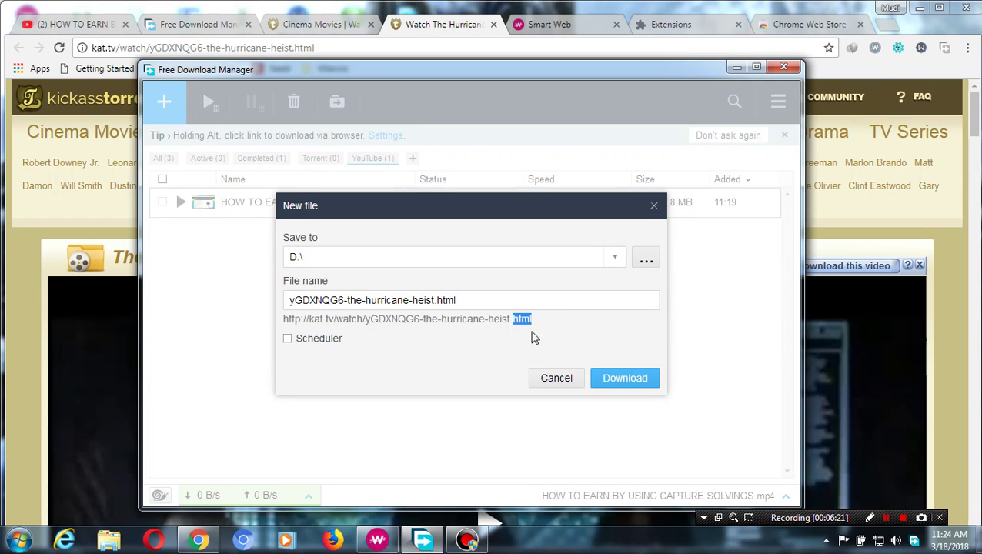
{"action": "left_click", "coordinate": [643, 389]}
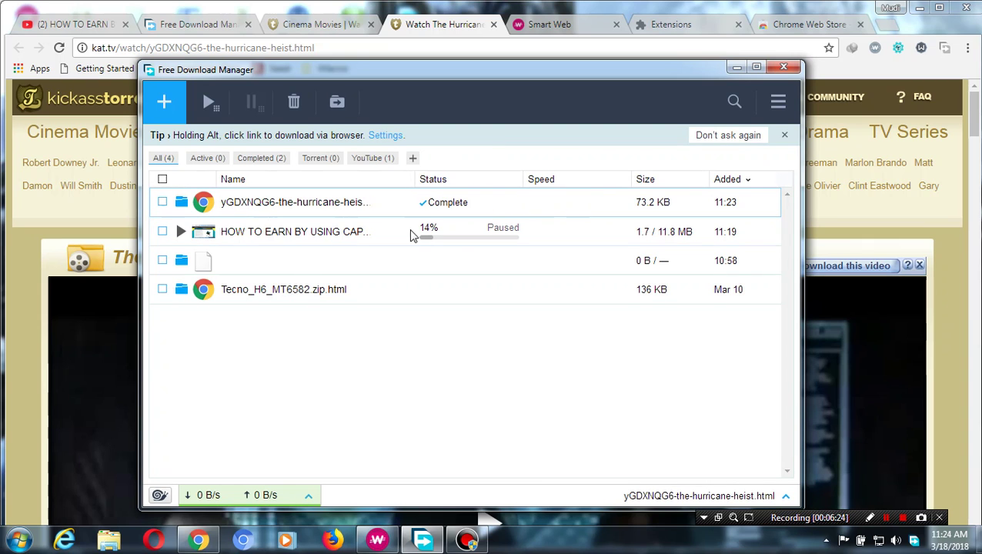
Step: Remove the Hurricane Heist HTML file, Tecno_H6_MT6582.zip.html and the HOW TO EARN BY USING CAPTURE SOLVINGS video from the download list
{"action": "left_click", "coordinate": [348, 212]}
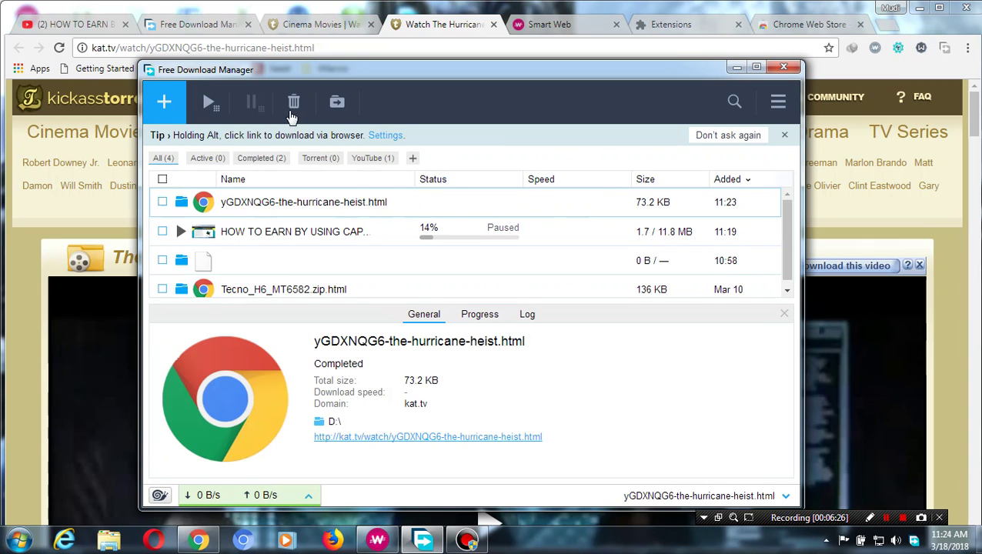
{"action": "left_click", "coordinate": [299, 108]}
{"action": "left_click", "coordinate": [339, 335]}
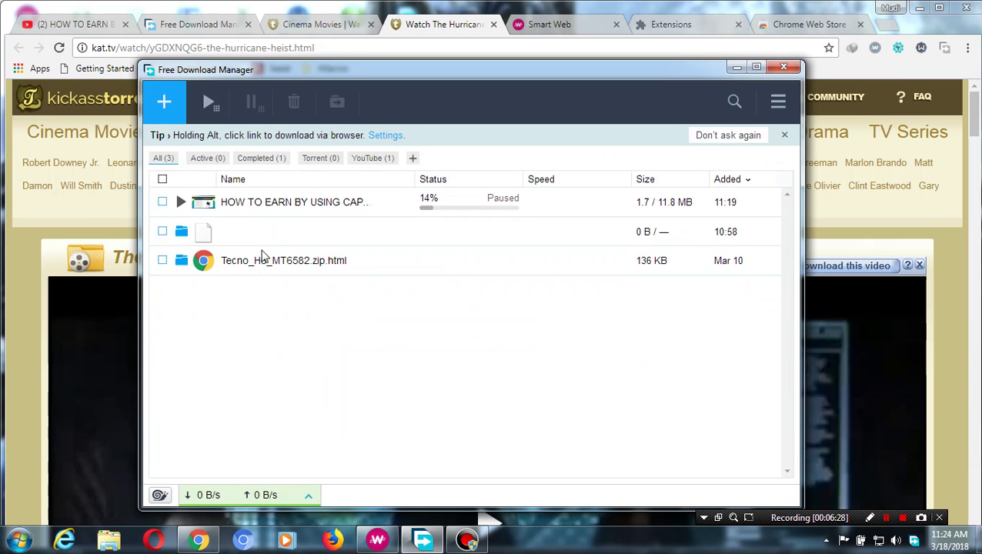
{"action": "left_click", "coordinate": [323, 261]}
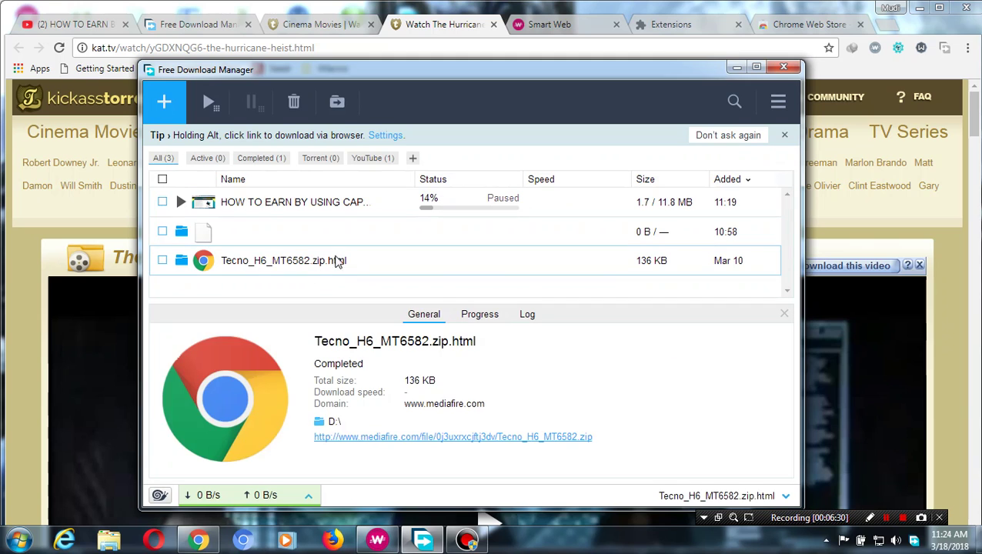
{"action": "left_click", "coordinate": [296, 103]}
{"action": "left_click", "coordinate": [335, 339]}
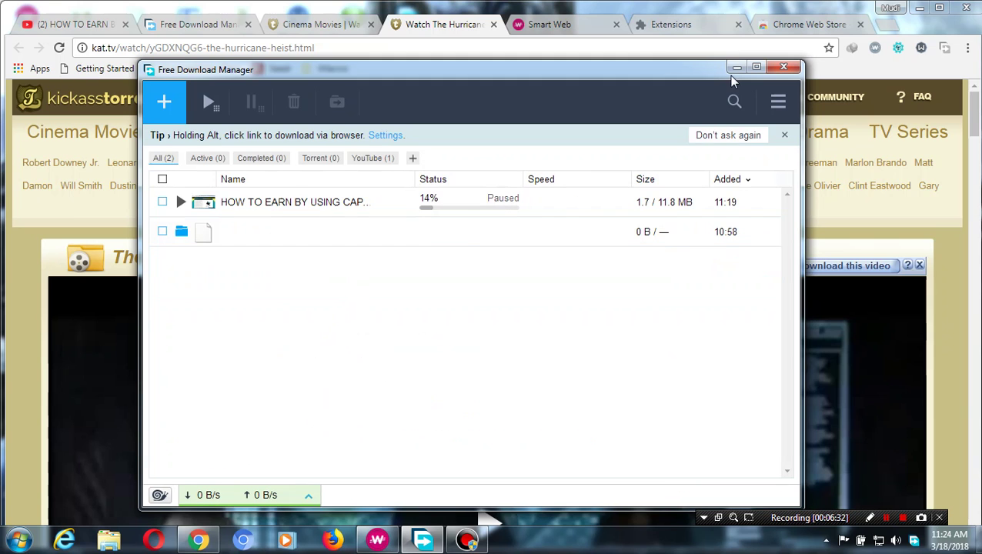
{"action": "left_click", "coordinate": [316, 202]}
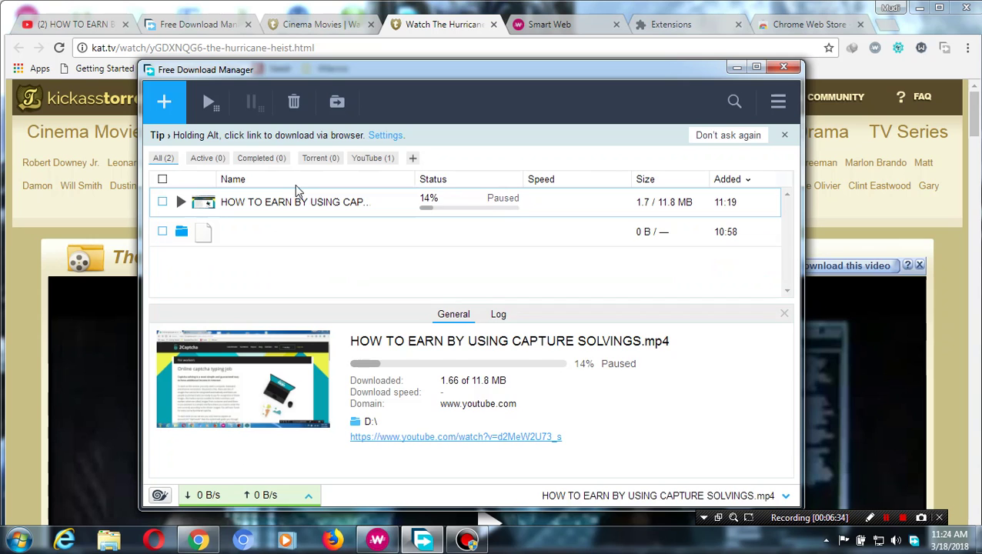
{"action": "left_click", "coordinate": [293, 101]}
{"action": "left_click", "coordinate": [311, 338]}
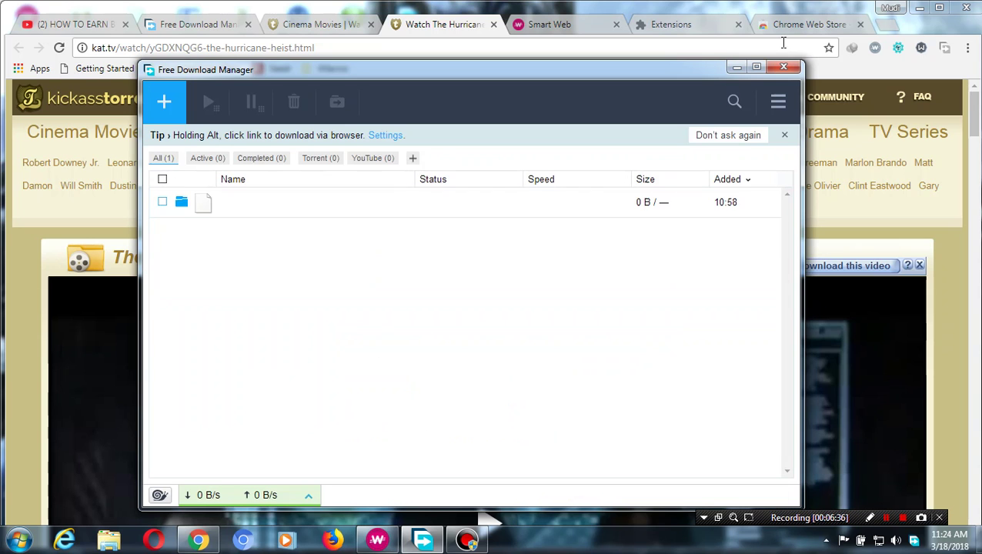
Step: Return to the Hurricane Heist page, send its embedded video to Free Download Manager and start downloading the MP4 to D:\
{"action": "left_click", "coordinate": [733, 68]}
{"action": "scroll", "coordinate": [616, 316], "scroll_direction": "down", "scroll_amount": 2}
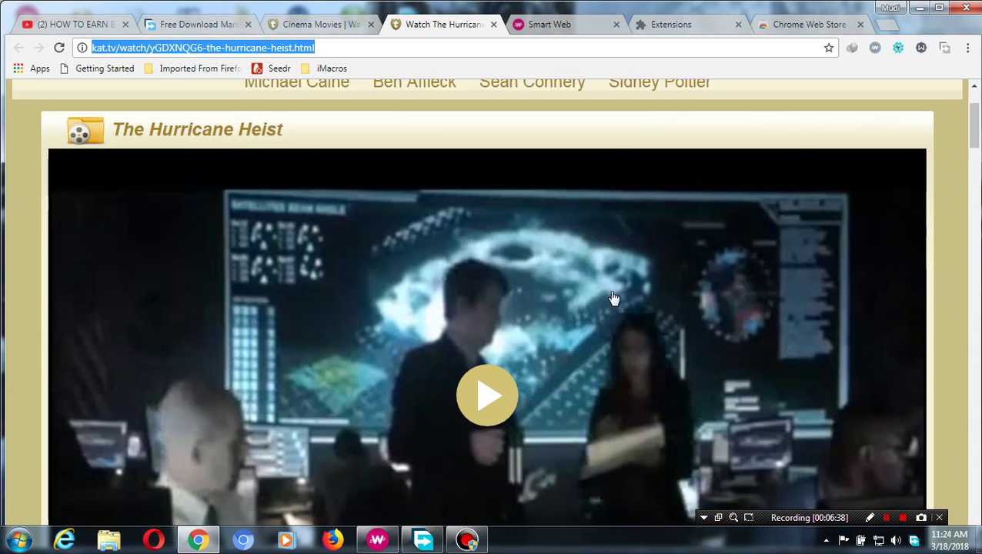
{"action": "right_click", "coordinate": [567, 273]}
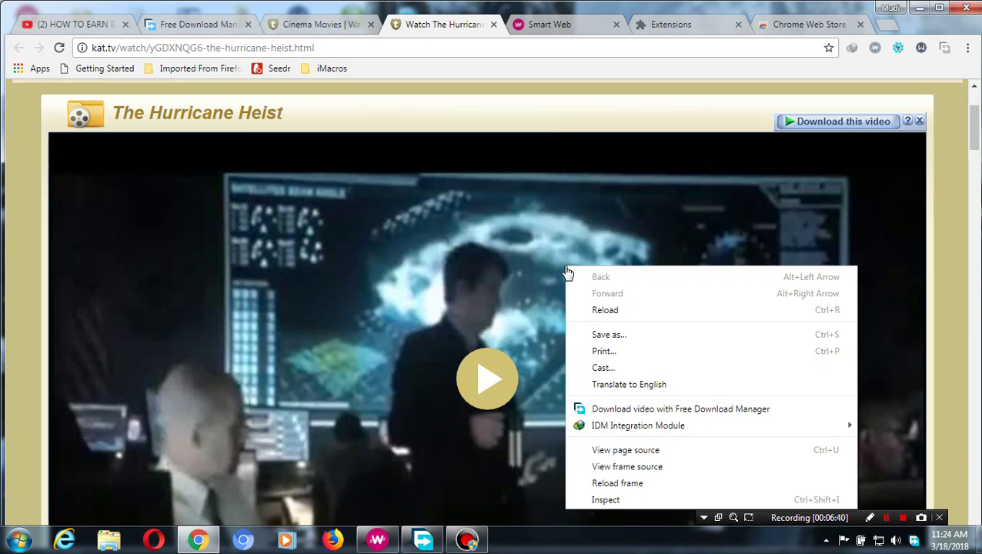
{"action": "left_click", "coordinate": [648, 410]}
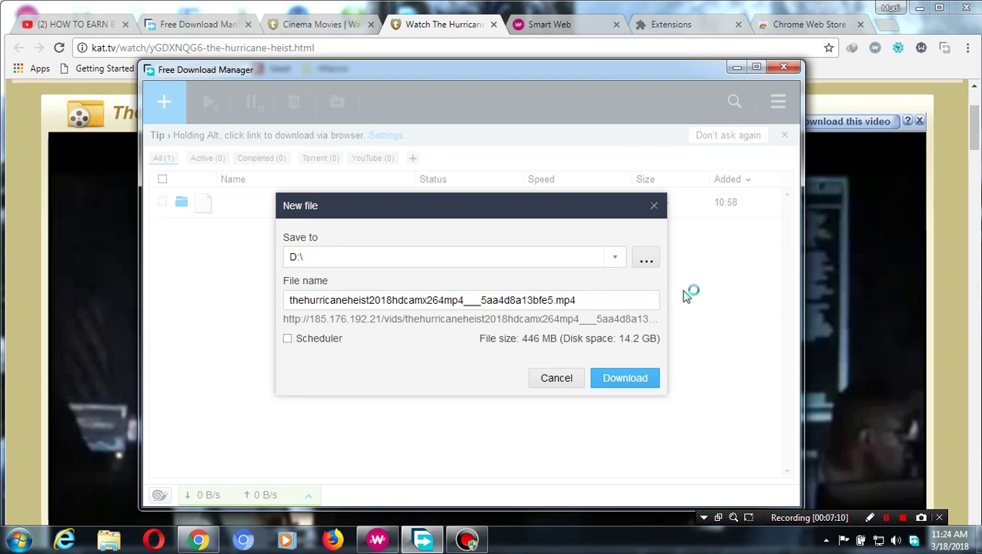
{"action": "left_click", "coordinate": [625, 377]}
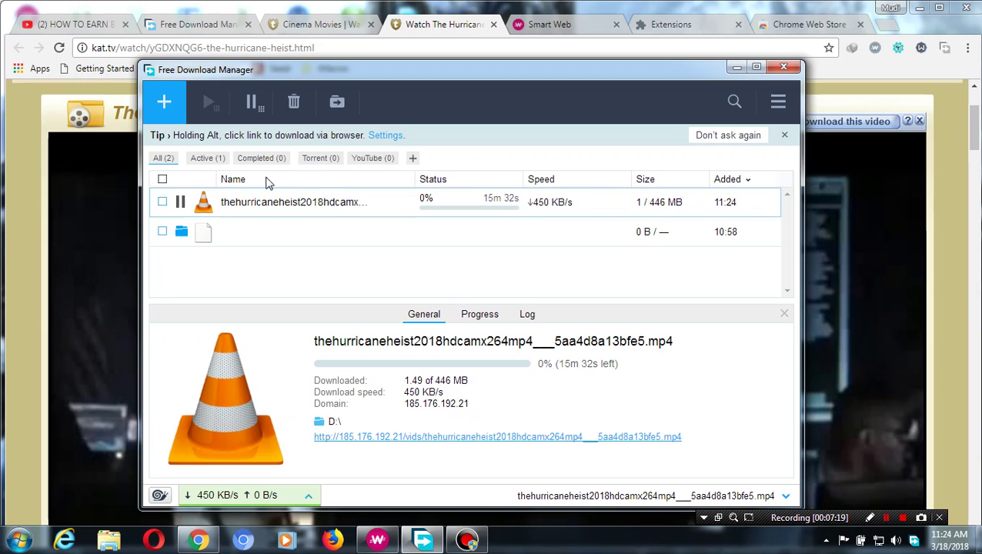
Step: Pause the Hurricane Heist MP4 download, remove it from the list and minimize the manager
{"action": "left_click", "coordinate": [254, 201]}
{"action": "left_click", "coordinate": [180, 202]}
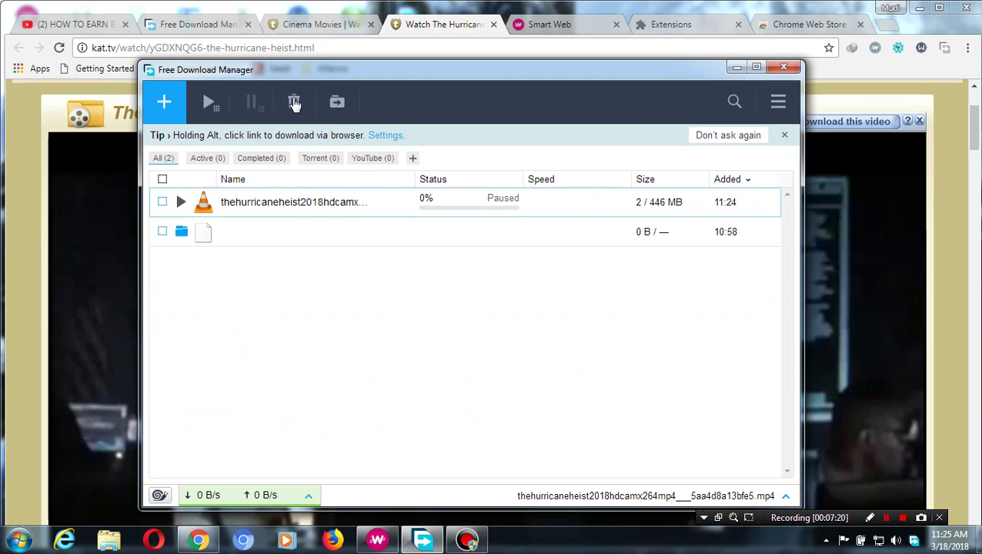
{"action": "left_click", "coordinate": [294, 104]}
{"action": "left_click", "coordinate": [331, 337]}
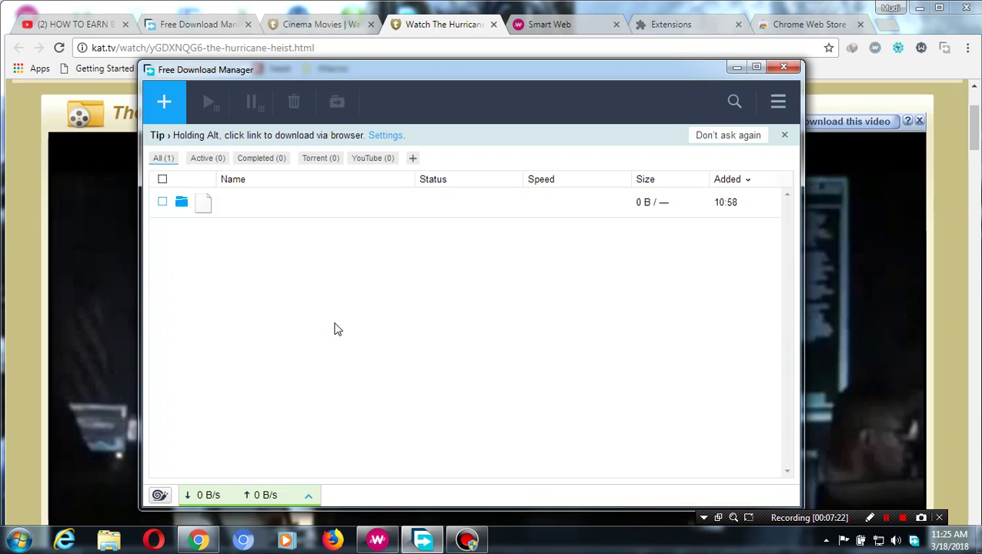
{"action": "left_click", "coordinate": [737, 68]}
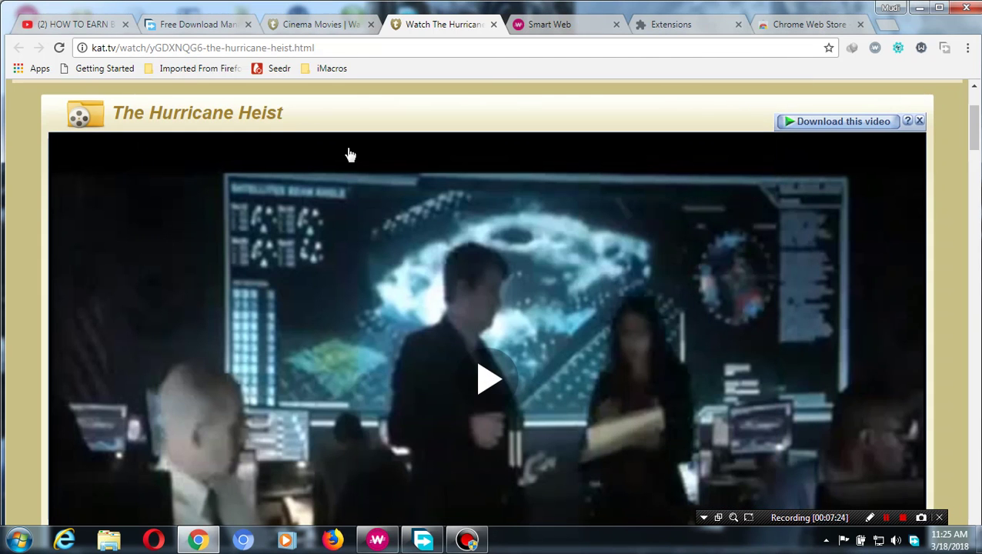
Step: Close the YouTube video tab and return to the Hurricane Heist page
{"action": "left_click", "coordinate": [79, 28]}
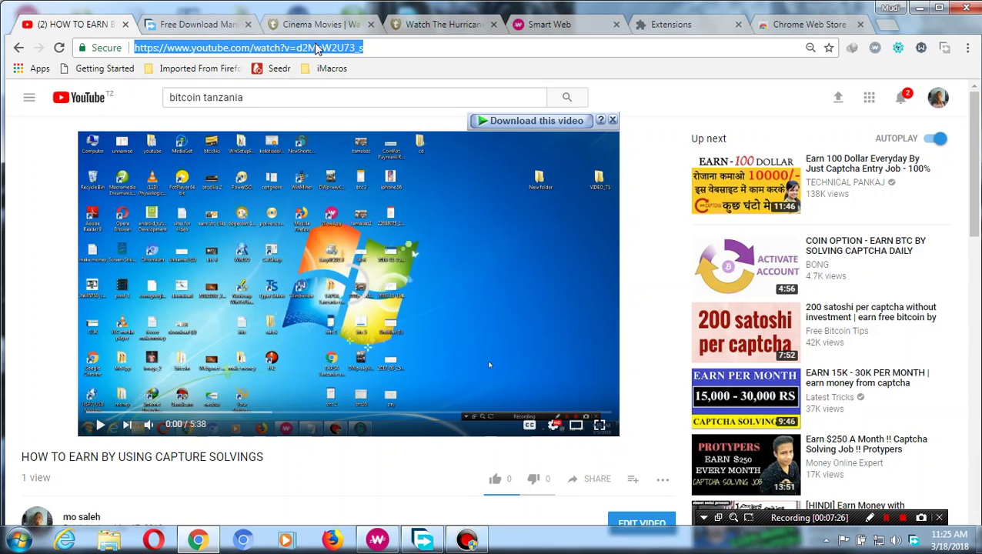
{"action": "left_click", "coordinate": [125, 25]}
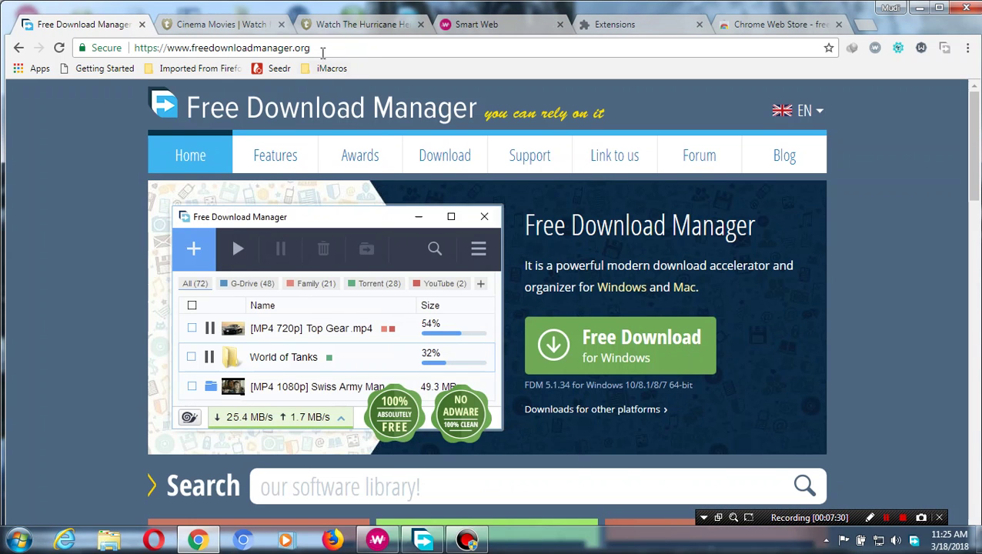
{"action": "left_click", "coordinate": [241, 26]}
{"action": "left_click", "coordinate": [335, 25]}
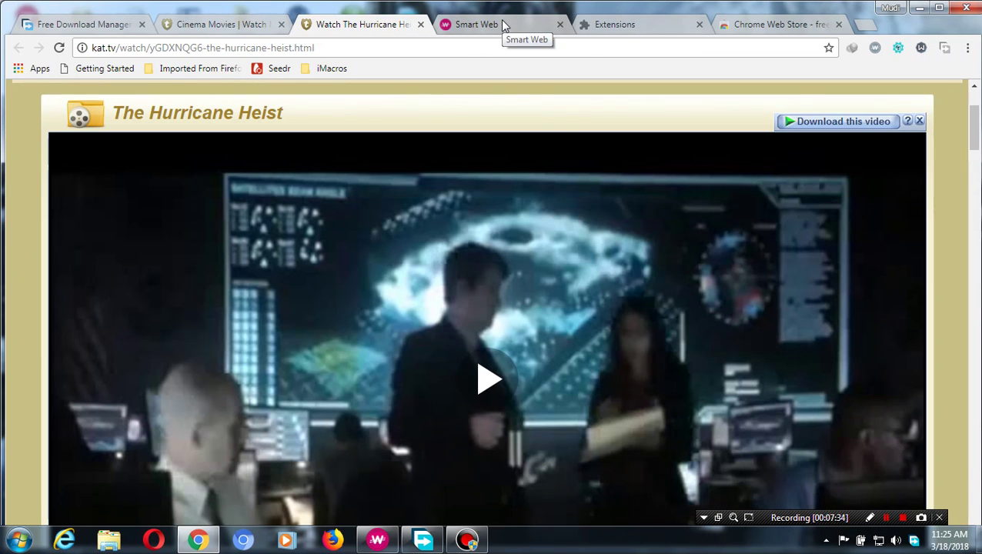
{"action": "left_click", "coordinate": [884, 518]}
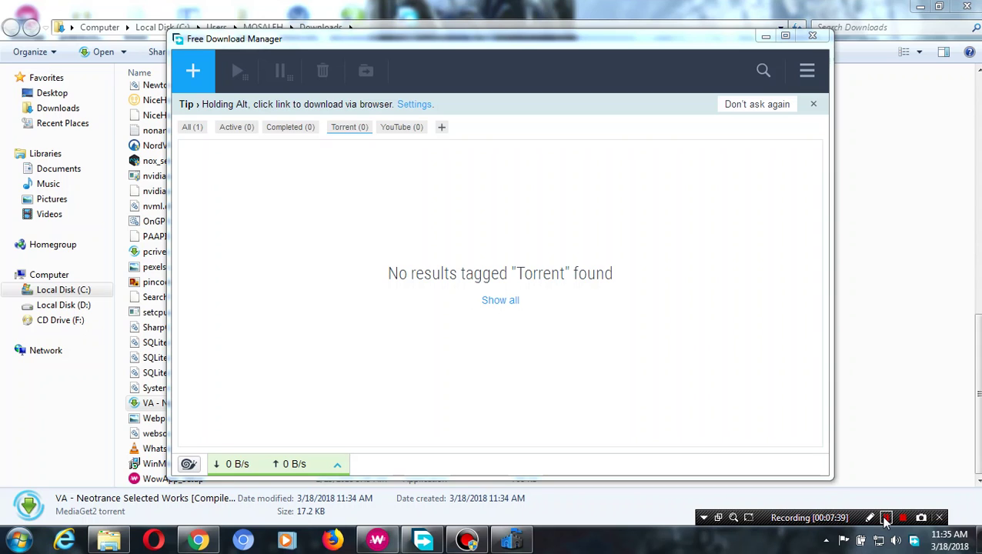
Step: Check the Completed, Active and Torrent filters of the download list, ending on Torrent, and move the manager window aside
{"action": "left_click", "coordinate": [338, 131]}
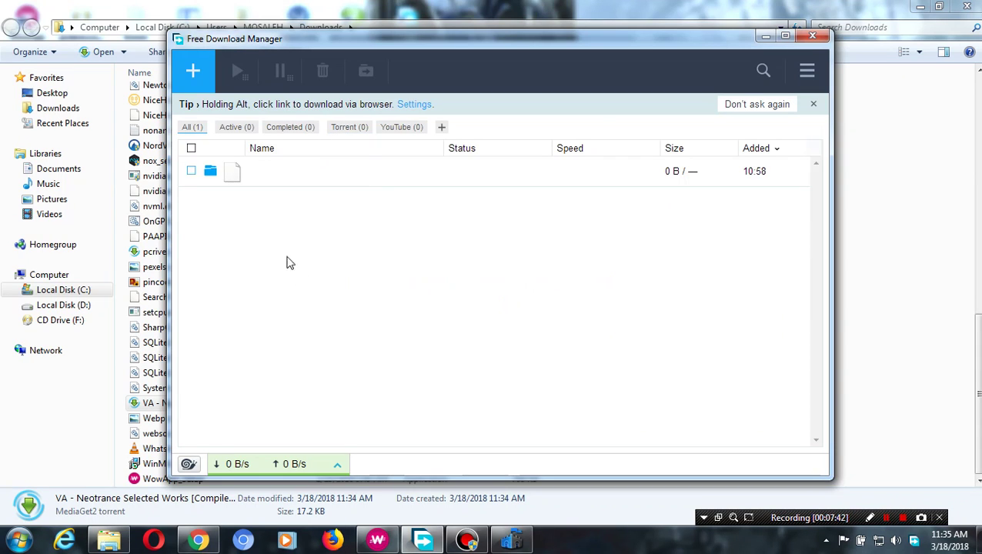
{"action": "left_click", "coordinate": [346, 134]}
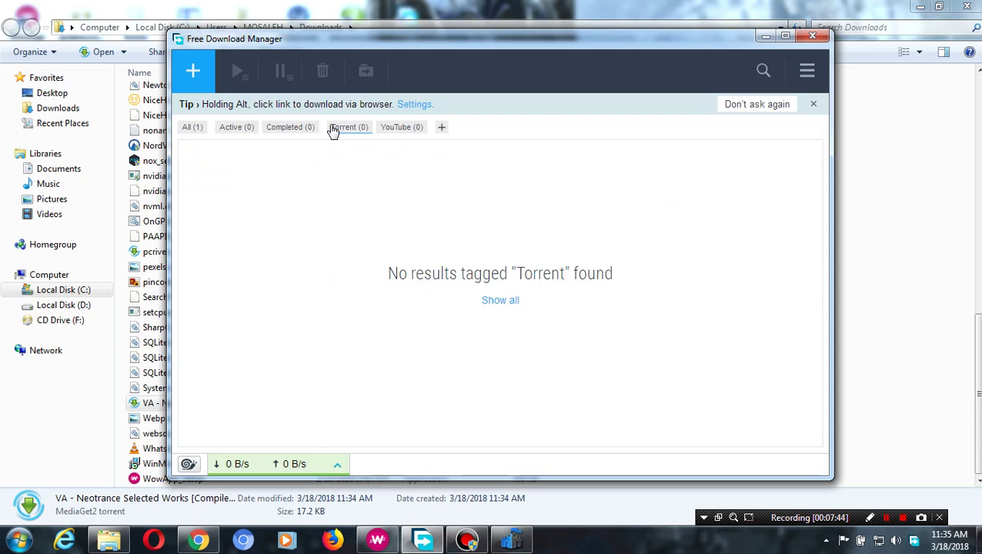
{"action": "left_click", "coordinate": [342, 136]}
{"action": "left_click", "coordinate": [281, 133]}
{"action": "left_click", "coordinate": [229, 133]}
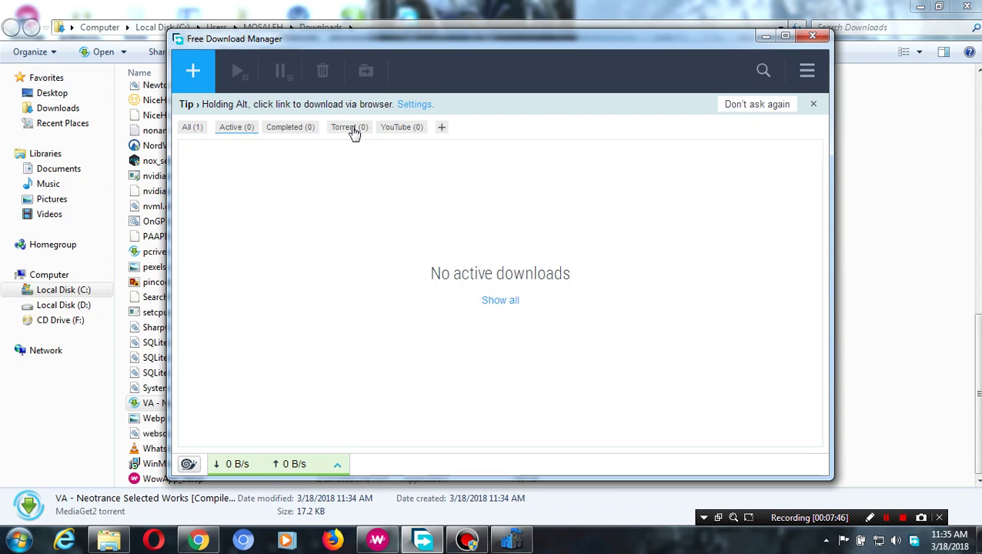
{"action": "left_click", "coordinate": [351, 131]}
{"action": "left_click_drag", "start_coordinate": [519, 39], "coordinate": [609, 43]}
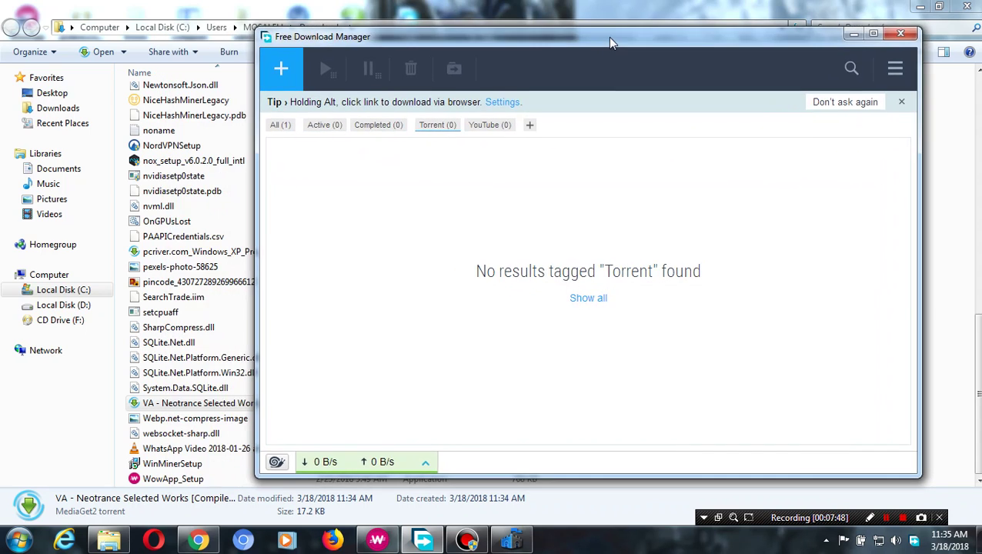
Step: Switch to Chrome and review TorrentFreak's list of most popular torrent sites, ending on the RARBG page of the Neotrance torrent
{"action": "left_click", "coordinate": [198, 540]}
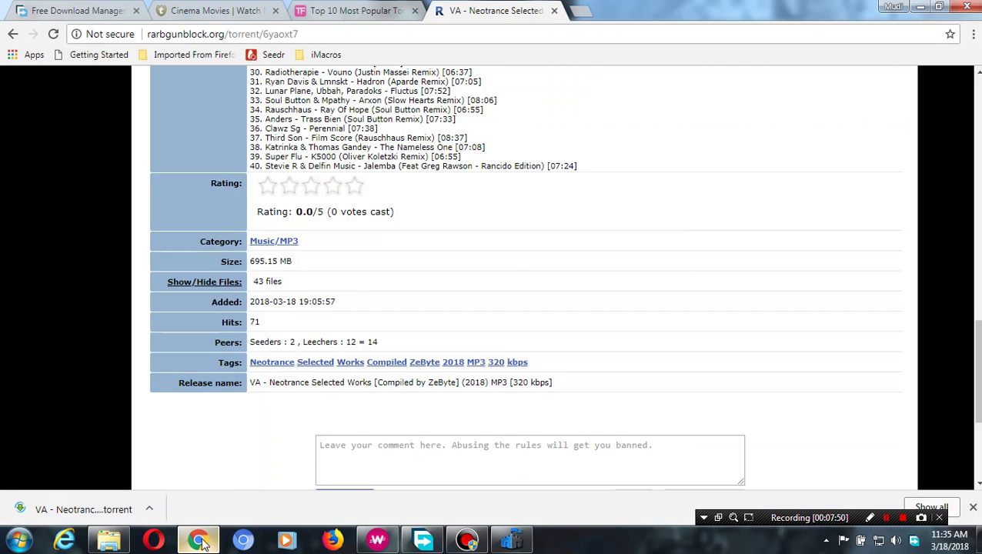
{"action": "scroll", "coordinate": [604, 278], "scroll_direction": "up", "scroll_amount": 12}
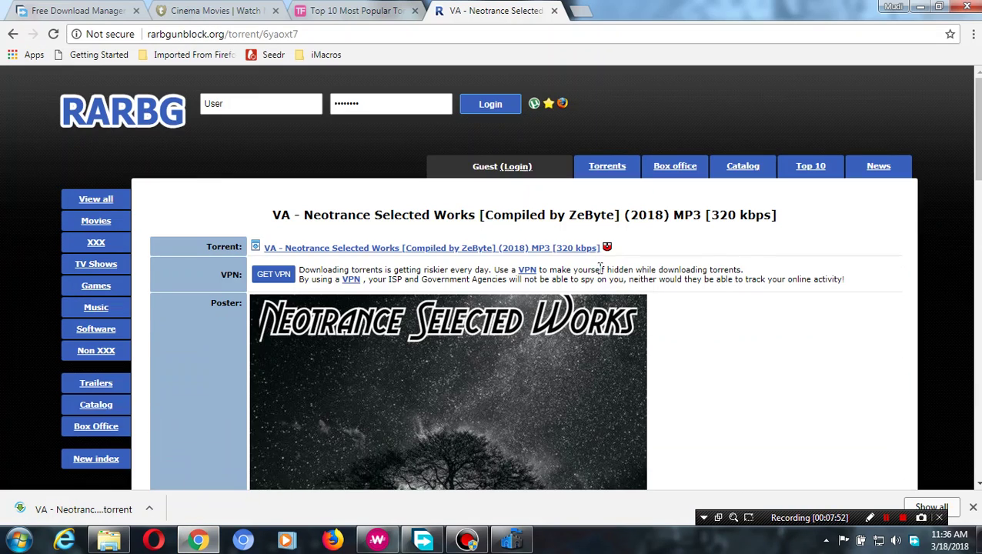
{"action": "left_click", "coordinate": [347, 11]}
{"action": "scroll", "coordinate": [315, 238], "scroll_direction": "down", "scroll_amount": 1}
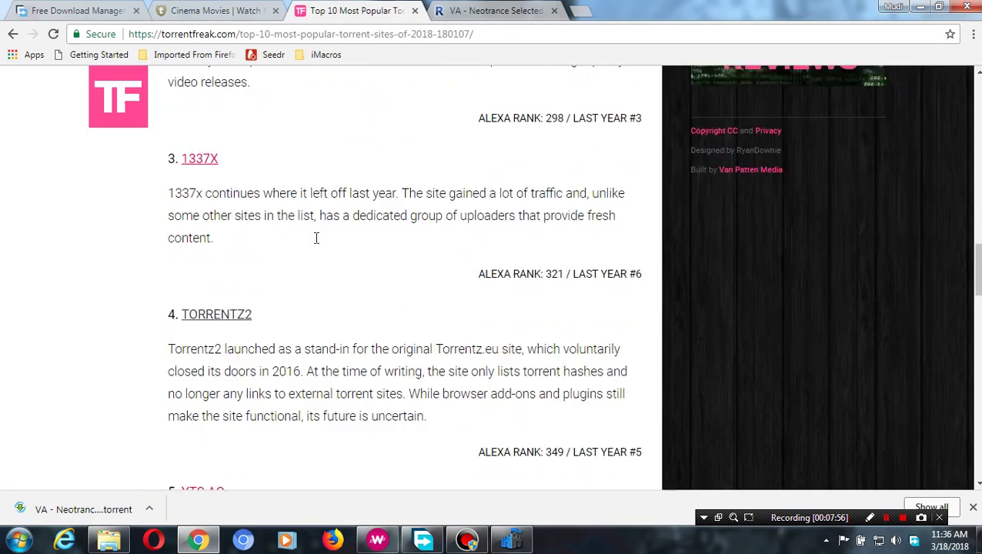
{"action": "scroll", "coordinate": [316, 238], "scroll_direction": "down", "scroll_amount": 3}
{"action": "scroll", "coordinate": [315, 239], "scroll_direction": "up", "scroll_amount": 2}
{"action": "left_click", "coordinate": [460, 10]}
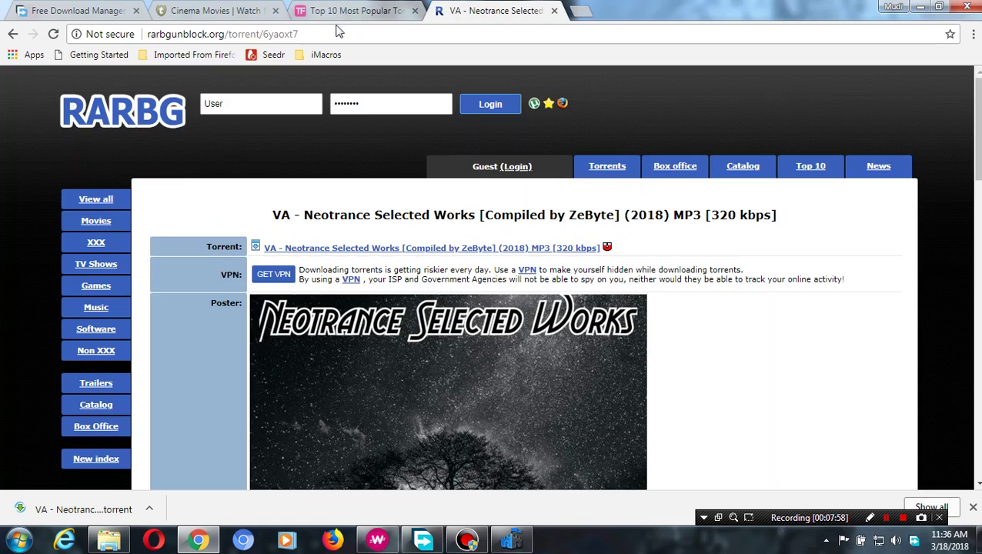
{"action": "left_click", "coordinate": [346, 19]}
{"action": "scroll", "coordinate": [222, 252], "scroll_direction": "up", "scroll_amount": 8}
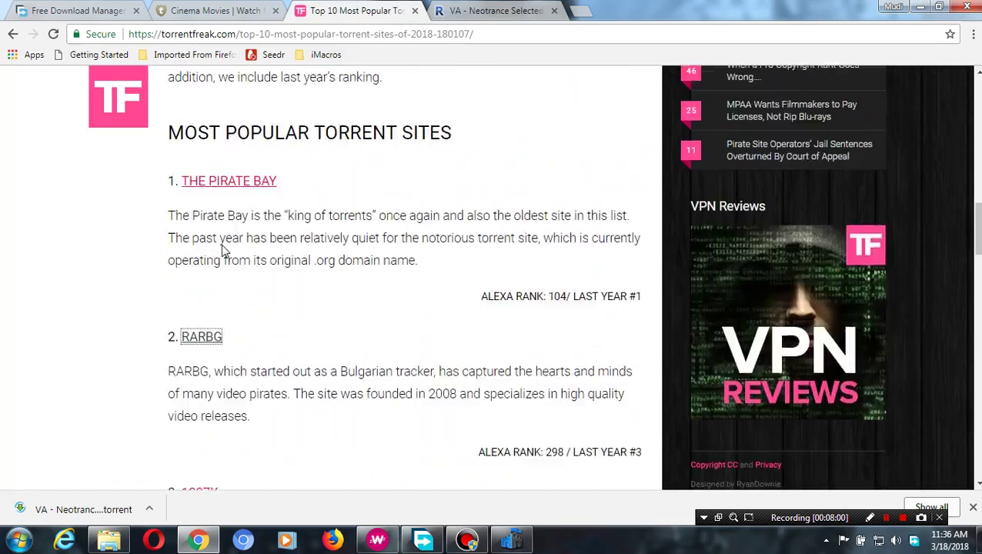
{"action": "scroll", "coordinate": [208, 223], "scroll_direction": "down", "scroll_amount": 4}
{"action": "left_click", "coordinate": [496, 12]}
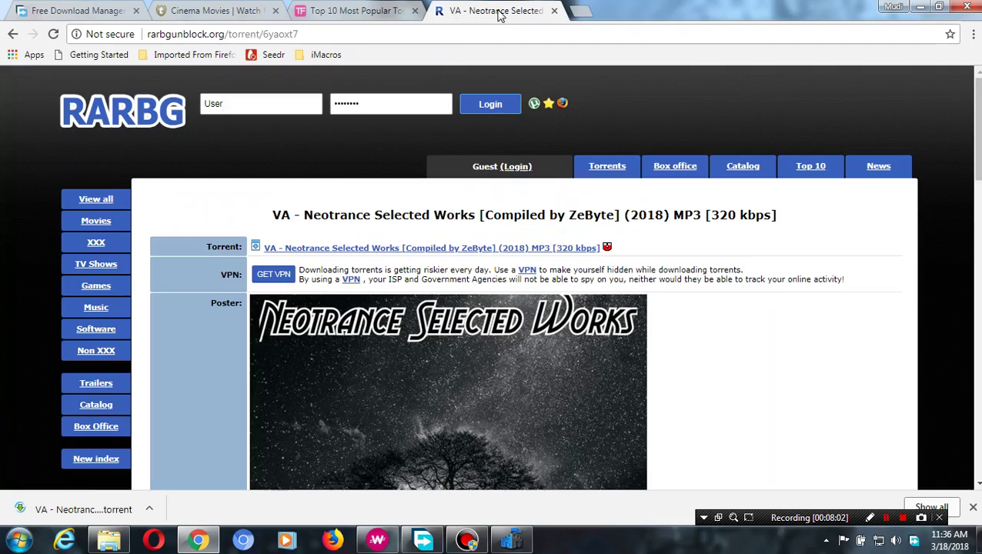
Step: Examine the Neotrance torrent's poster, description, track list and file size on its RARBG page
{"action": "scroll", "coordinate": [307, 277], "scroll_direction": "down", "scroll_amount": 5}
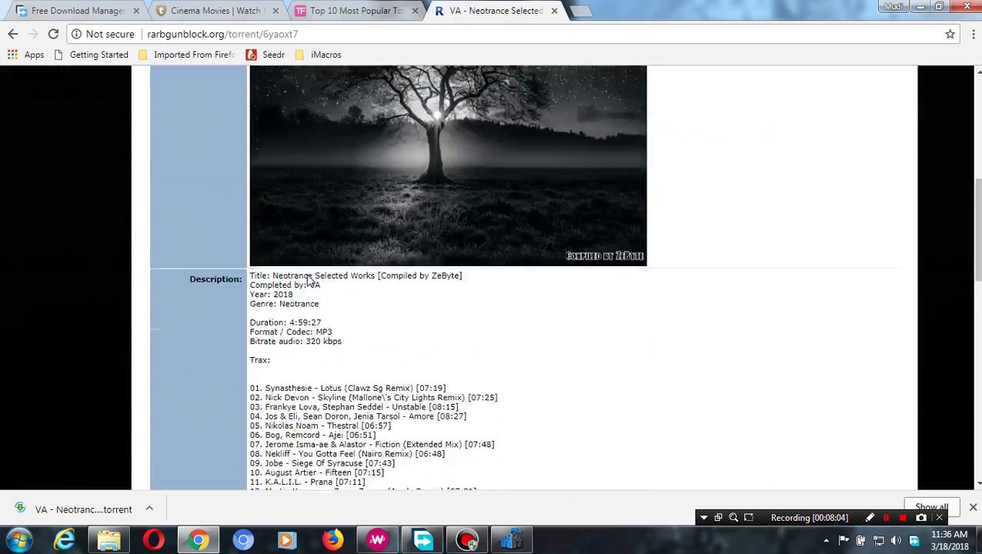
{"action": "scroll", "coordinate": [307, 280], "scroll_direction": "up", "scroll_amount": 3}
{"action": "scroll", "coordinate": [306, 281], "scroll_direction": "up", "scroll_amount": 4}
{"action": "scroll", "coordinate": [306, 274], "scroll_direction": "down", "scroll_amount": 2}
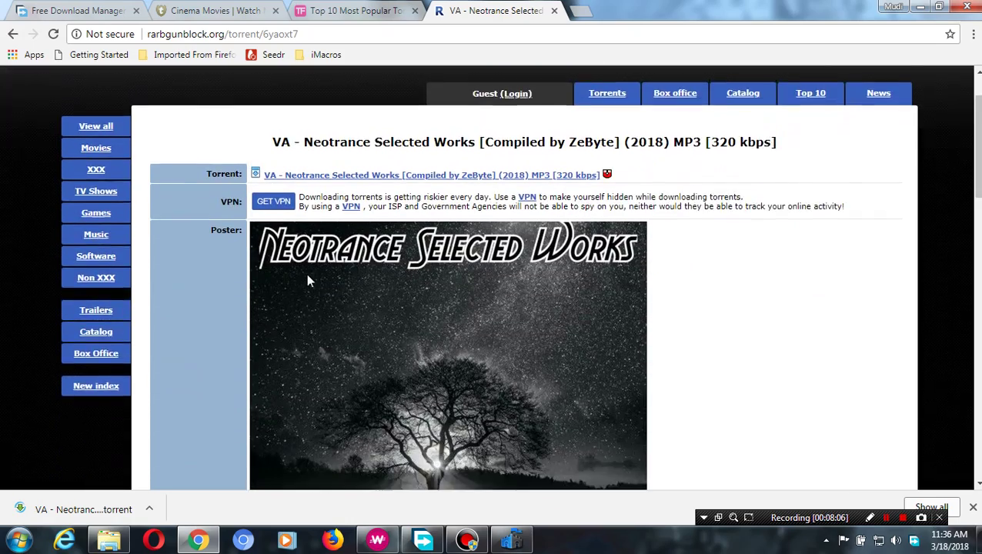
{"action": "scroll", "coordinate": [353, 252], "scroll_direction": "up", "scroll_amount": 2}
{"action": "scroll", "coordinate": [311, 211], "scroll_direction": "down", "scroll_amount": 7}
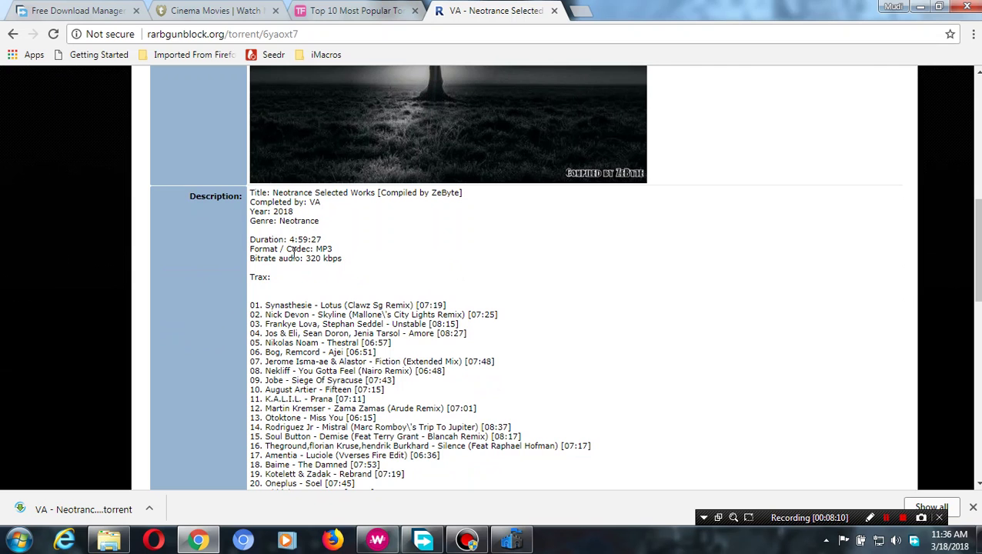
{"action": "scroll", "coordinate": [270, 309], "scroll_direction": "down", "scroll_amount": 7}
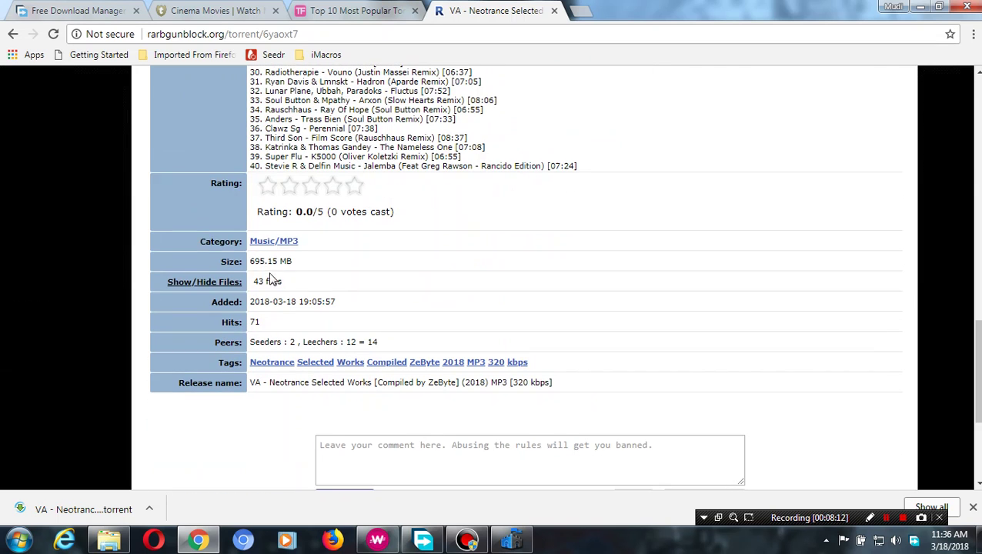
{"action": "left_click_drag", "start_coordinate": [252, 263], "coordinate": [269, 262]}
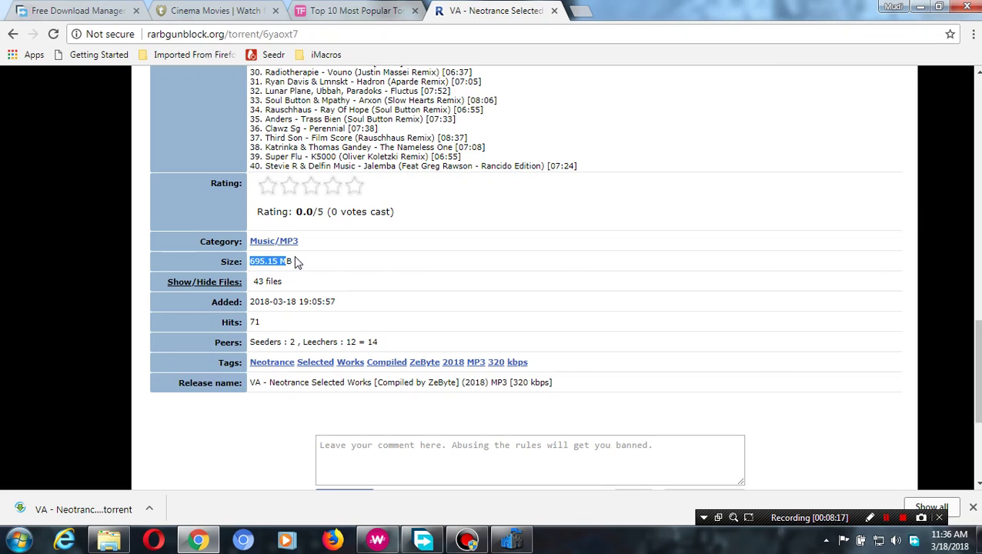
Step: Download the Neotrance Selected Works torrent file from the RARBG page and show it in the Downloads folder
{"action": "scroll", "coordinate": [297, 262], "scroll_direction": "up", "scroll_amount": 12}
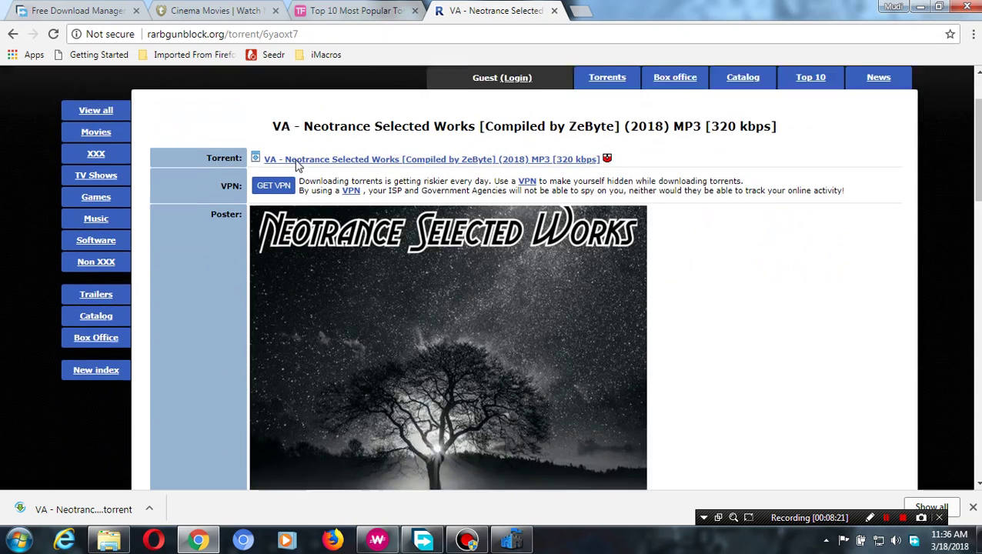
{"action": "scroll", "coordinate": [296, 181], "scroll_direction": "up", "scroll_amount": 1}
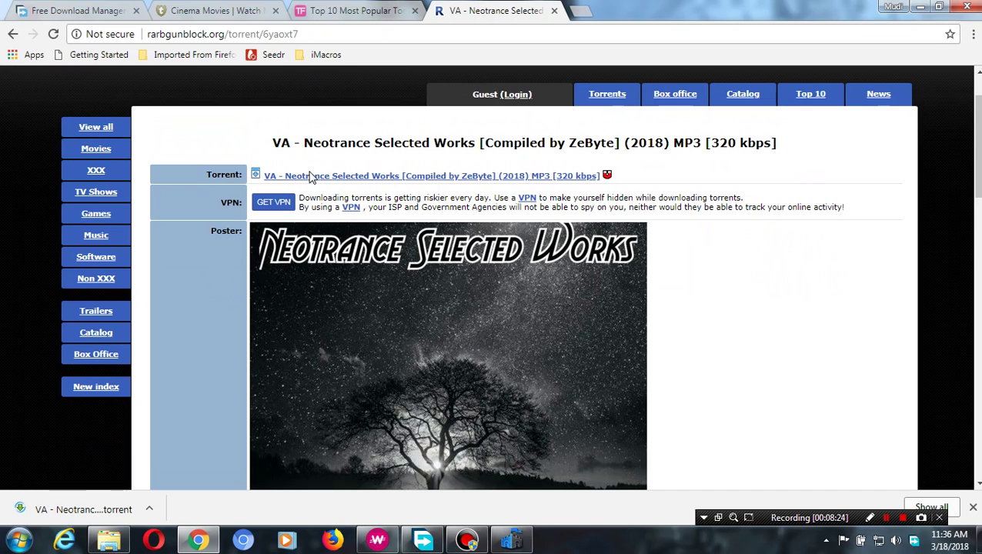
{"action": "left_click", "coordinate": [307, 176]}
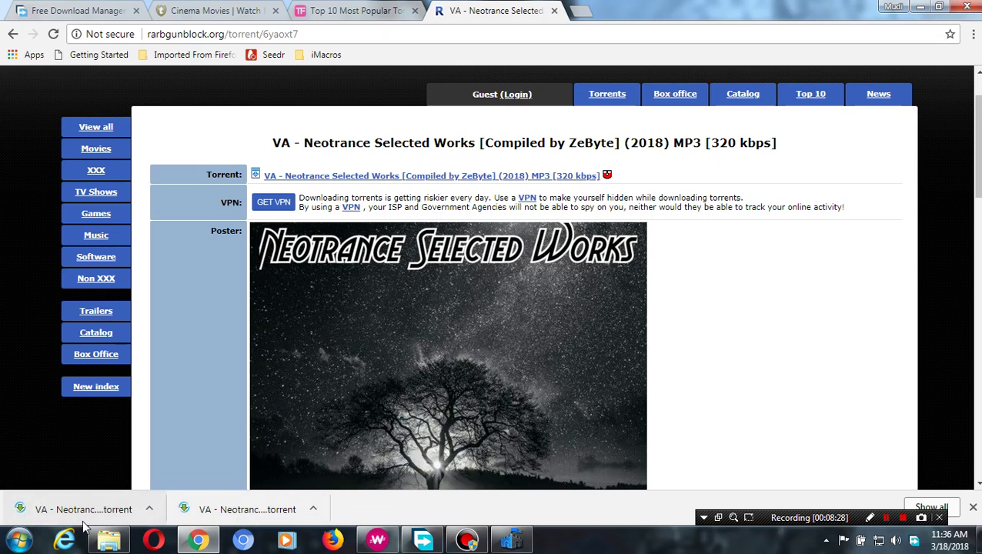
{"action": "left_click", "coordinate": [152, 511]}
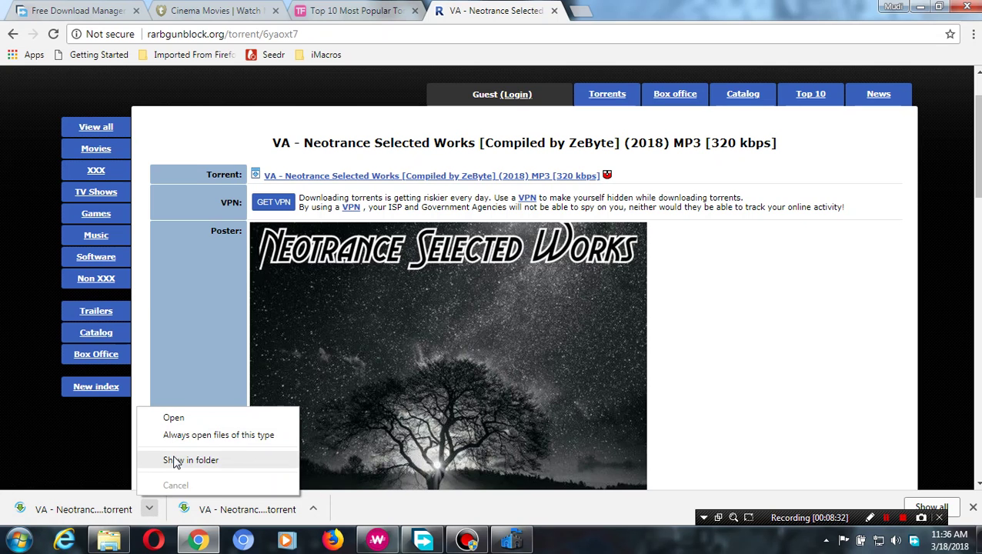
{"action": "left_click", "coordinate": [171, 461]}
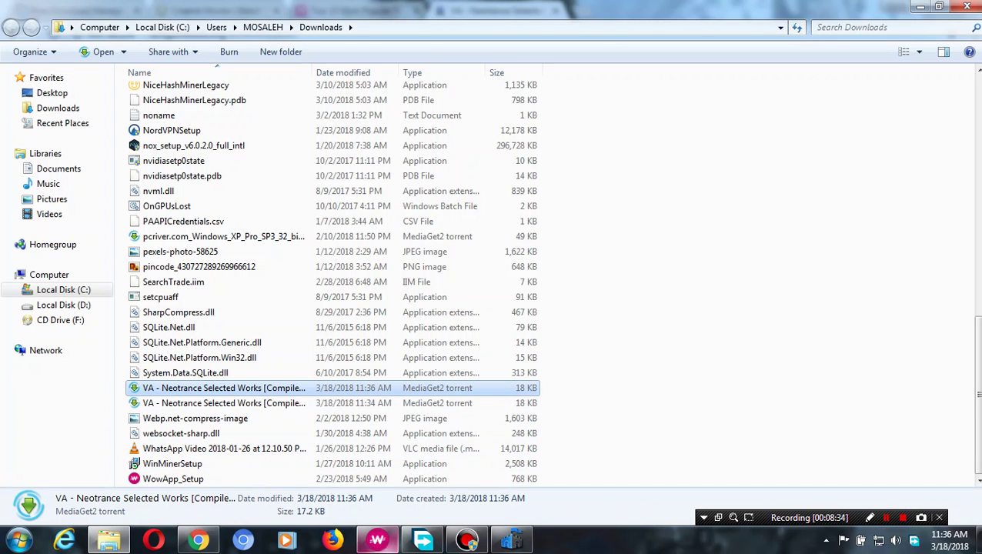
Step: Try adding the downloaded Neotrance torrent file to Free Download Manager, inspect its file list and close the new torrent dialog
{"action": "left_click", "coordinate": [423, 540]}
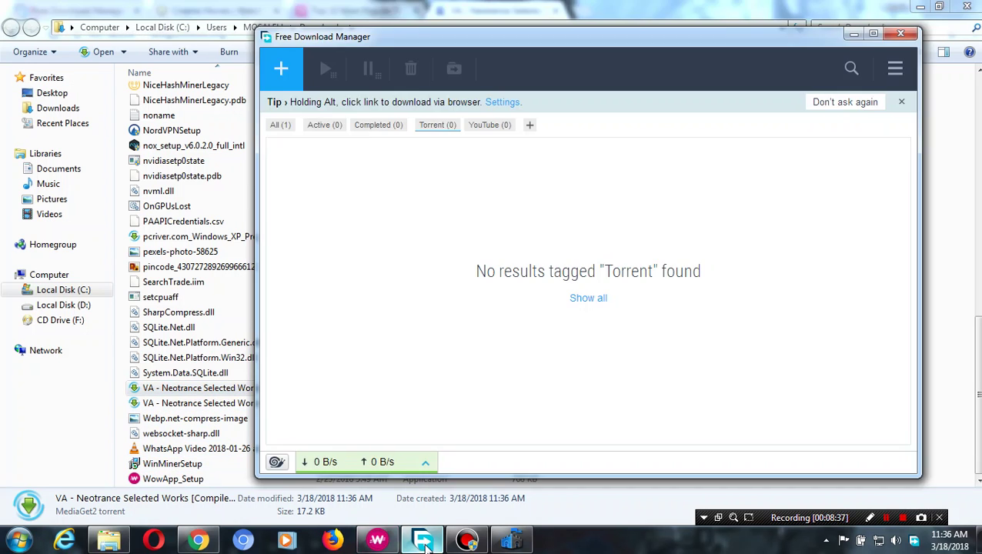
{"action": "left_click", "coordinate": [281, 69]}
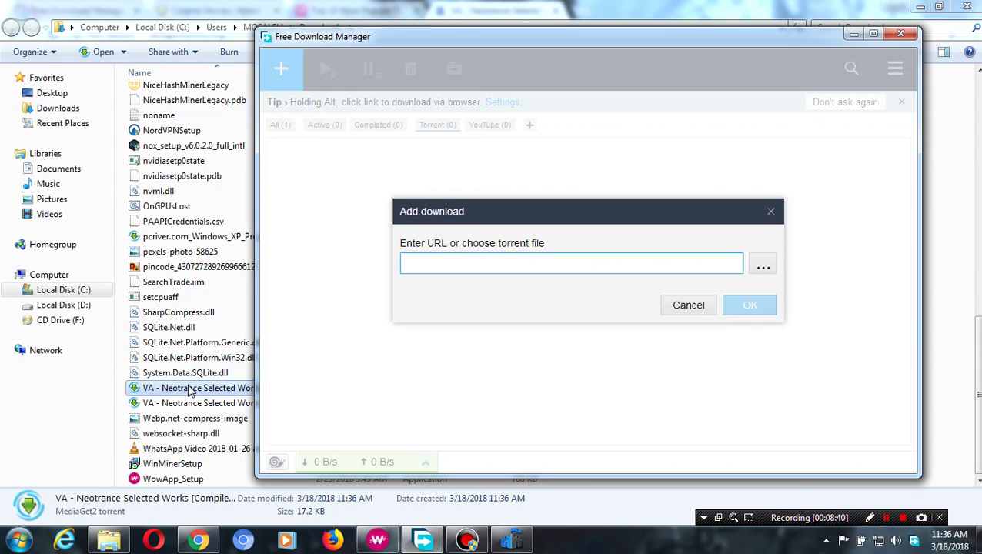
{"action": "left_click_drag", "start_coordinate": [191, 392], "coordinate": [512, 265]}
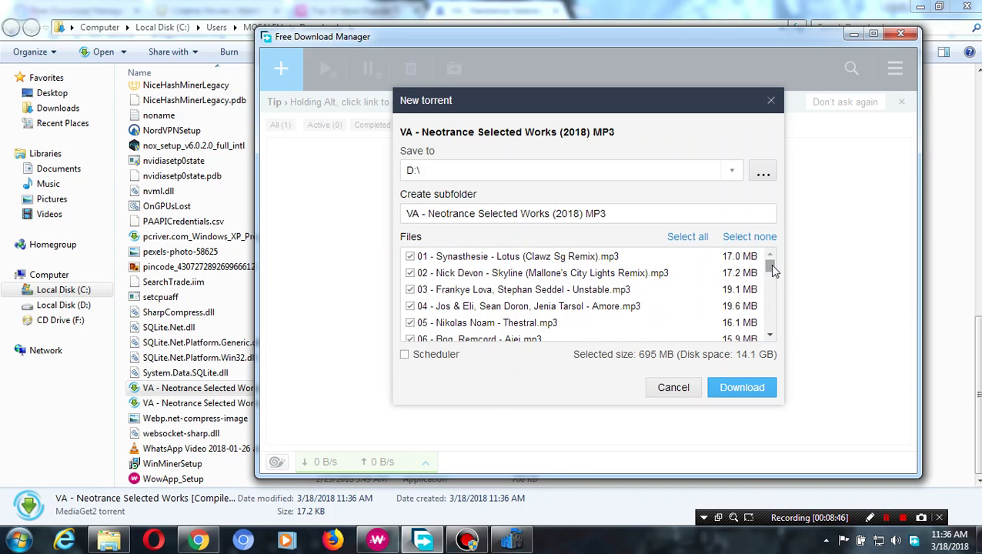
{"action": "mouse_move", "coordinate": [772, 269]}
{"action": "left_mouse_down"}
{"action": "mouse_move", "coordinate": [767, 320]}
{"action": "mouse_move", "coordinate": [772, 265]}
{"action": "left_mouse_up"}
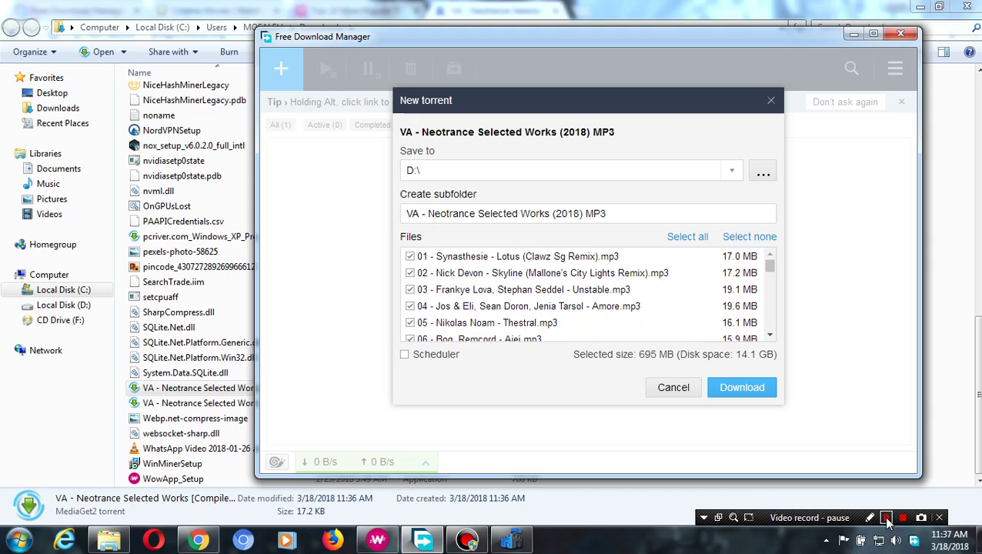
{"action": "left_click", "coordinate": [730, 392]}
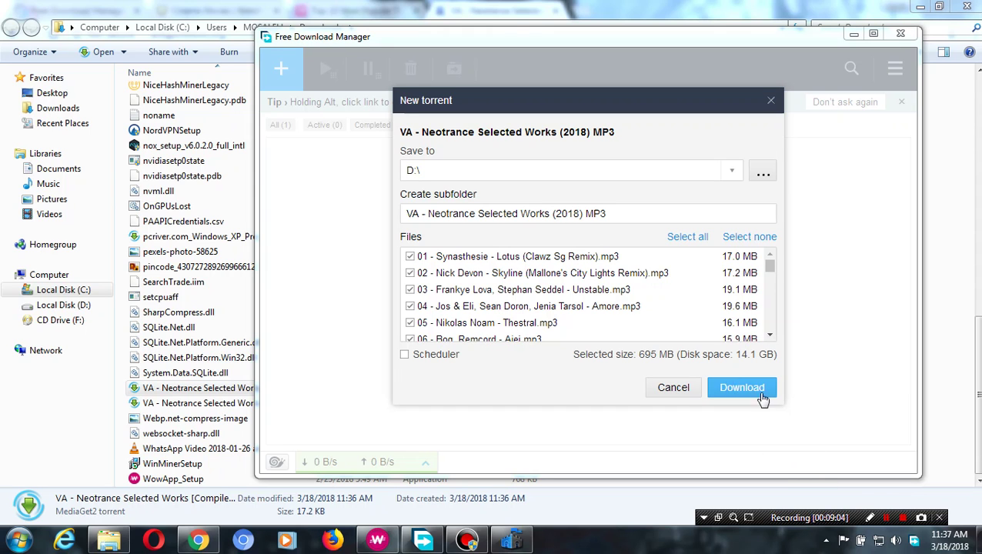
{"action": "left_click", "coordinate": [769, 101]}
Step: Try opening the Neotrance torrent files directly from the Downloads folder in Free Download Manager, dismissing each dialog
{"action": "double_click", "coordinate": [209, 388]}
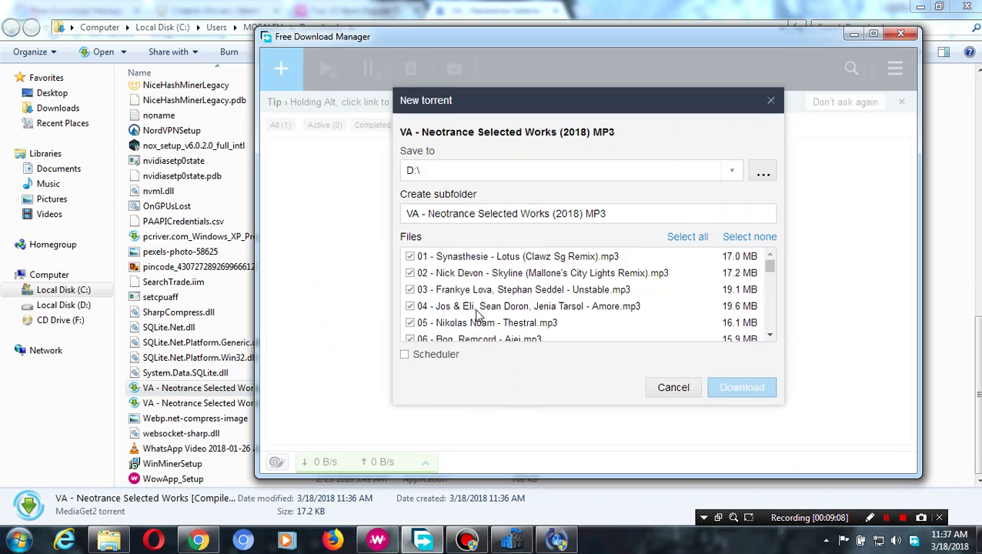
{"action": "left_click", "coordinate": [772, 100]}
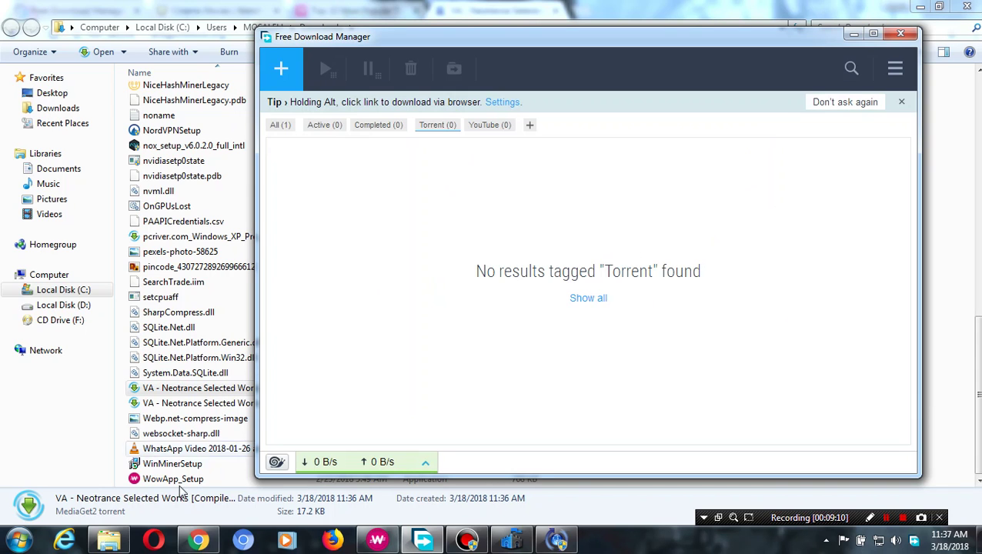
{"action": "double_click", "coordinate": [216, 388]}
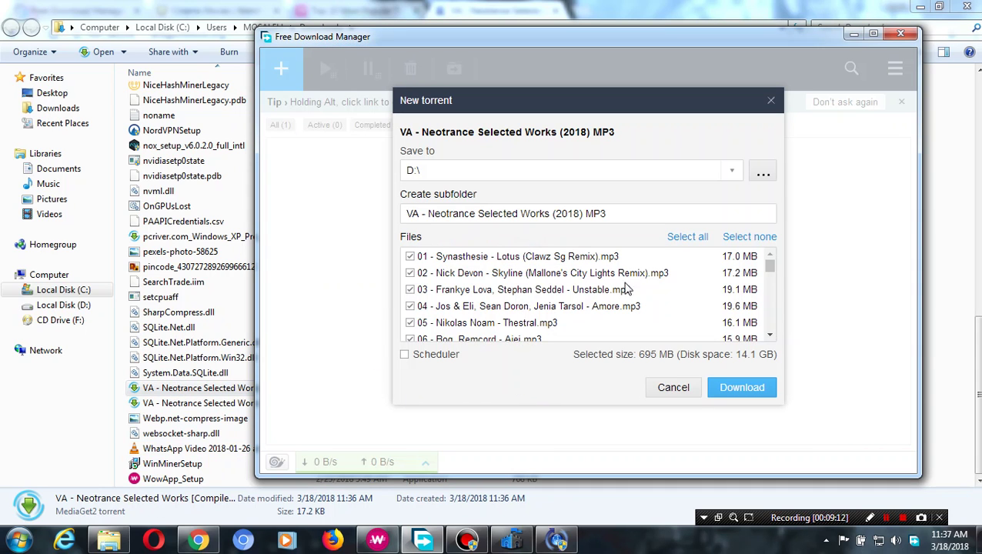
{"action": "left_click", "coordinate": [770, 101]}
{"action": "double_click", "coordinate": [193, 402]}
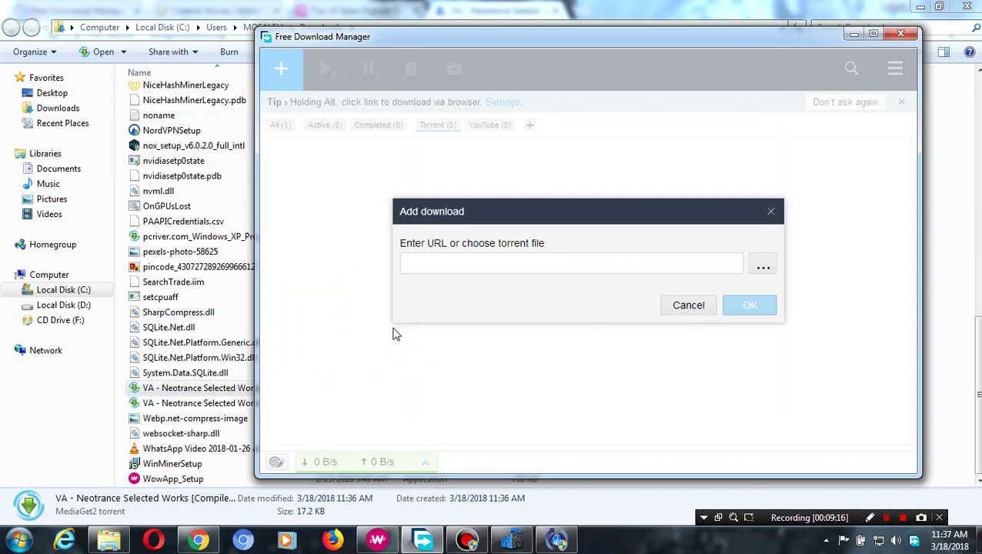
{"action": "left_click", "coordinate": [771, 101]}
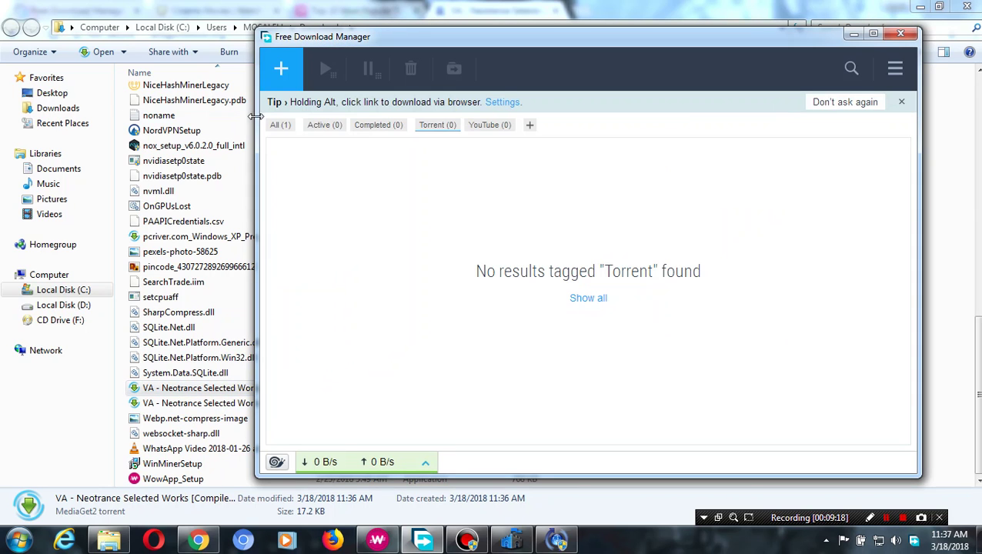